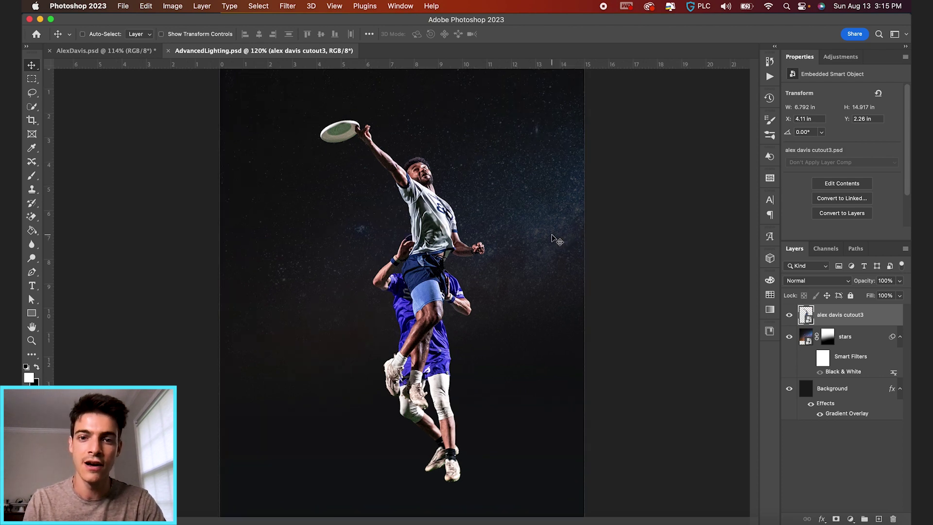
- On a new layer above the stars, paint a soft white glow at the right edge with a 900 px, 0%-hardness brush
scroll(554, 241, "up", 5)
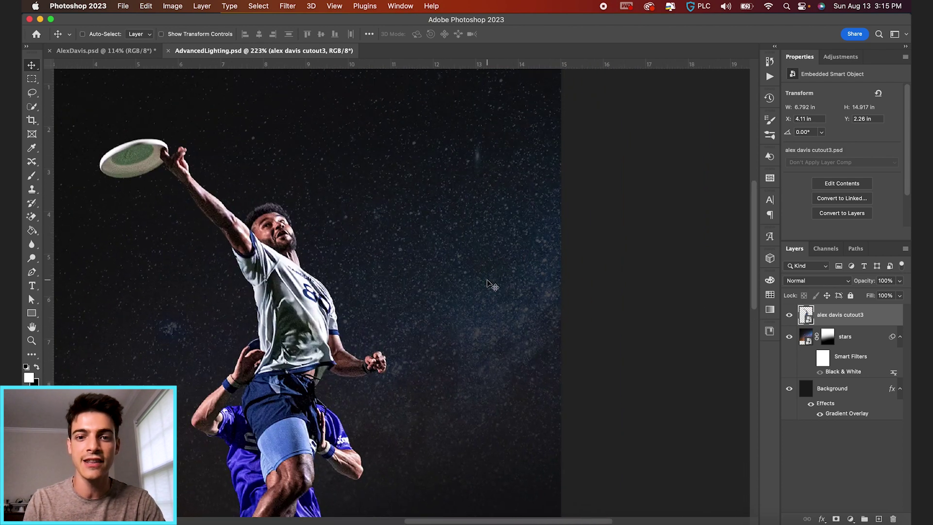
scroll(488, 283, "down", 4)
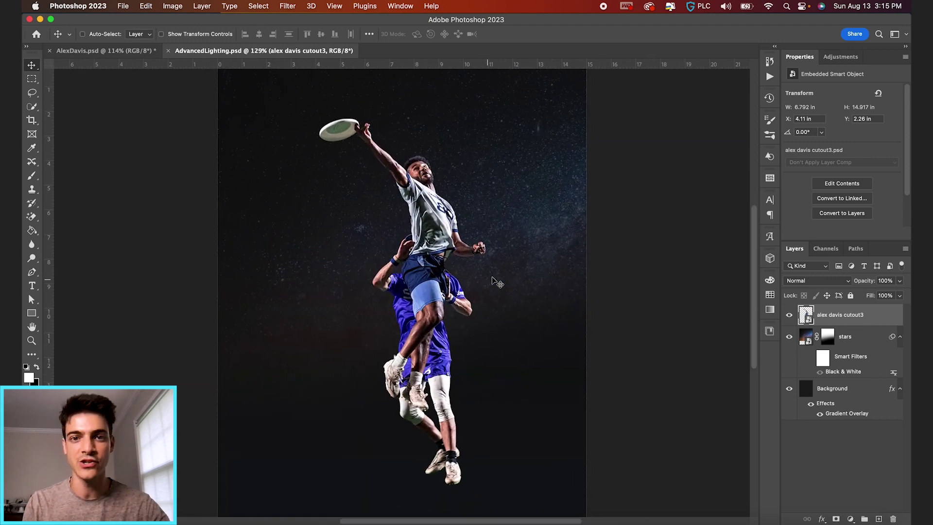
left_click(807, 343)
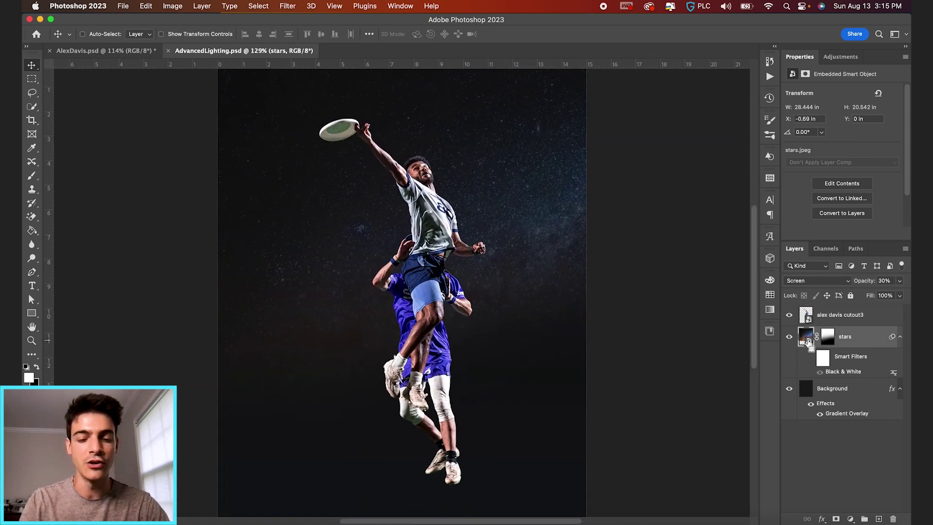
key("super+shift+alt+n")
key("b")
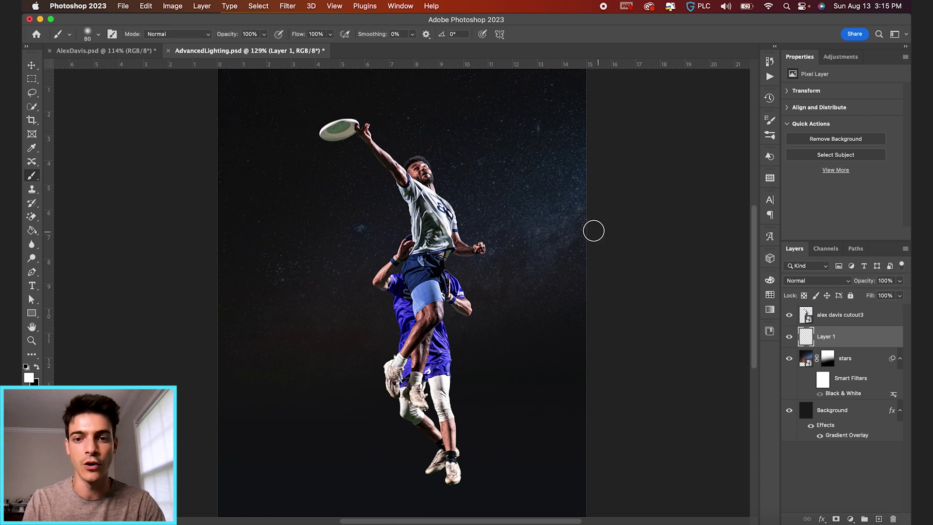
key("bracketright")
key("bracketright")
key("bracketright")
key("bracketright")
key("bracketright")
key("bracketright")
key("bracketright")
key("bracketright")
key("bracketright")
key("bracketright")
key("bracketright")
key("bracketright")
key("bracketright")
key("bracketright")
key("bracketright")
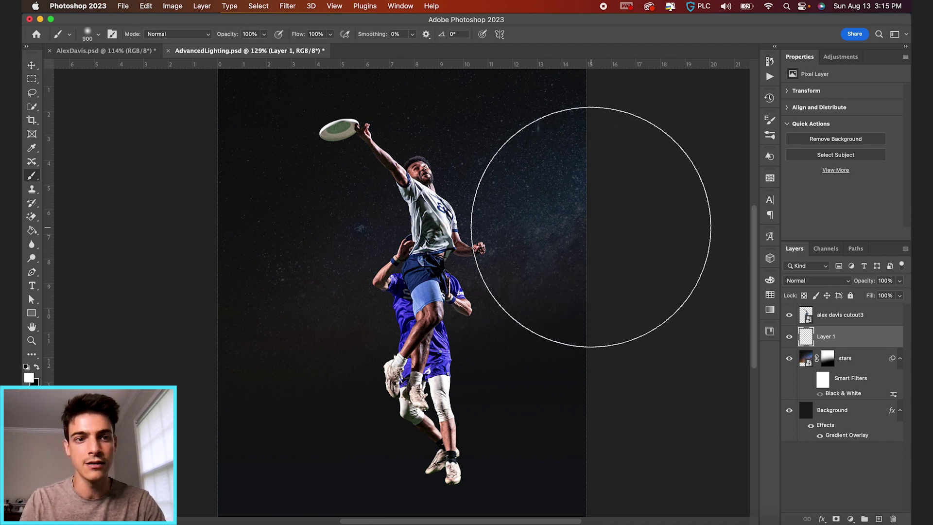
left_click(98, 34)
left_click_drag(101, 91, 72, 92)
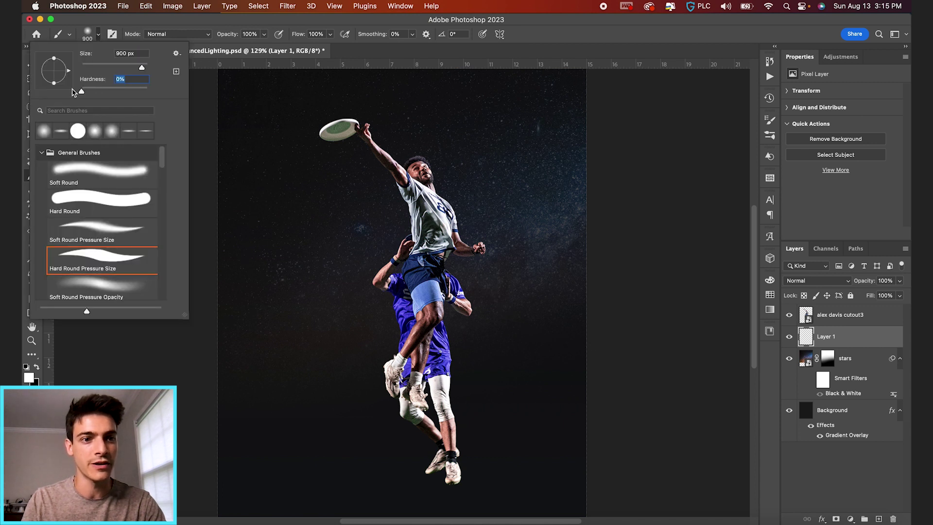
left_click(98, 34)
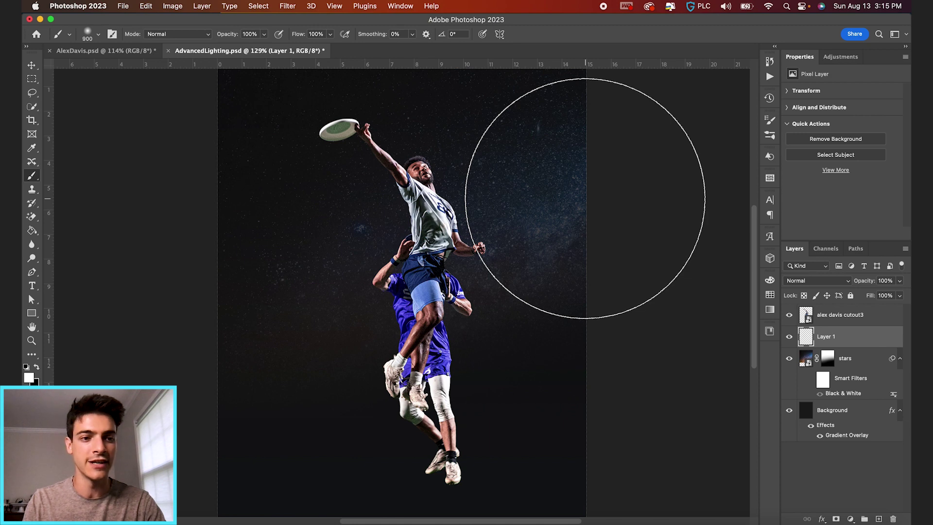
left_click(585, 198)
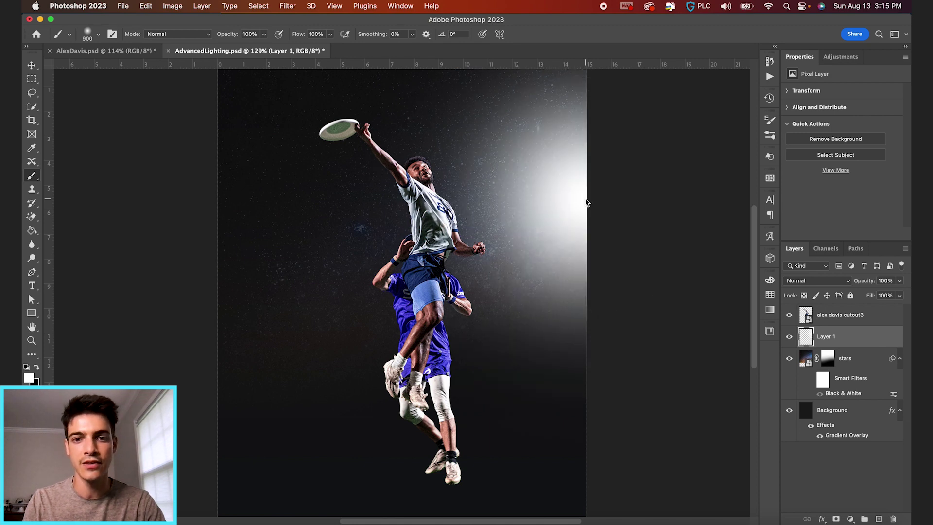
- Set Layer 1's blend mode to Overlay and toggle its visibility to compare the glow
left_click(829, 282)
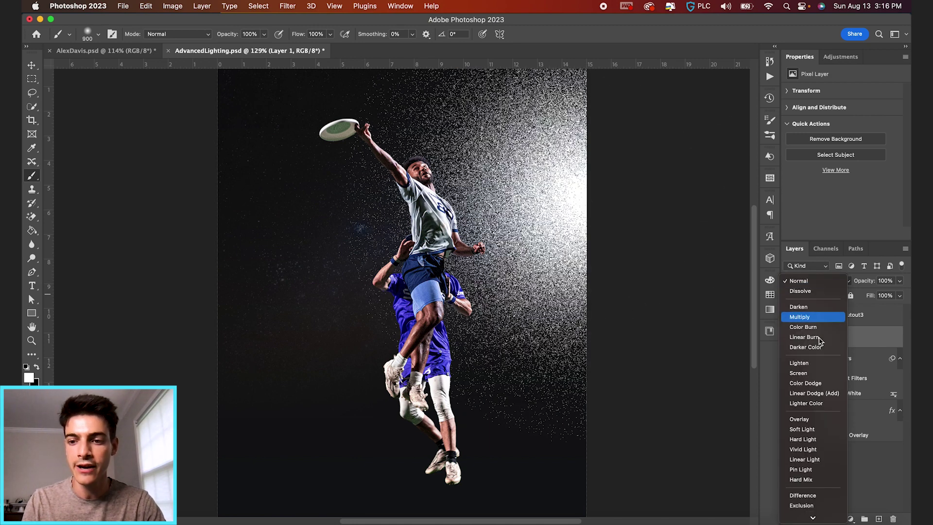
left_click(815, 421)
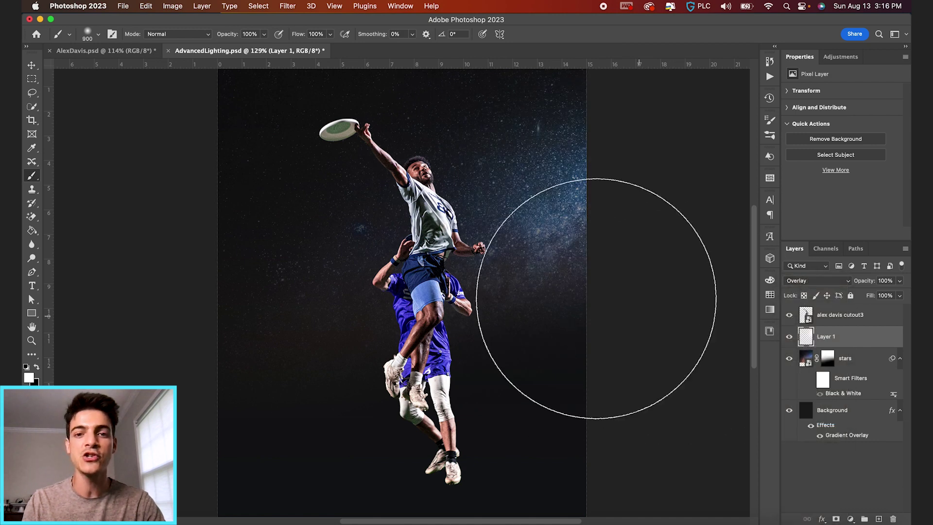
key("v")
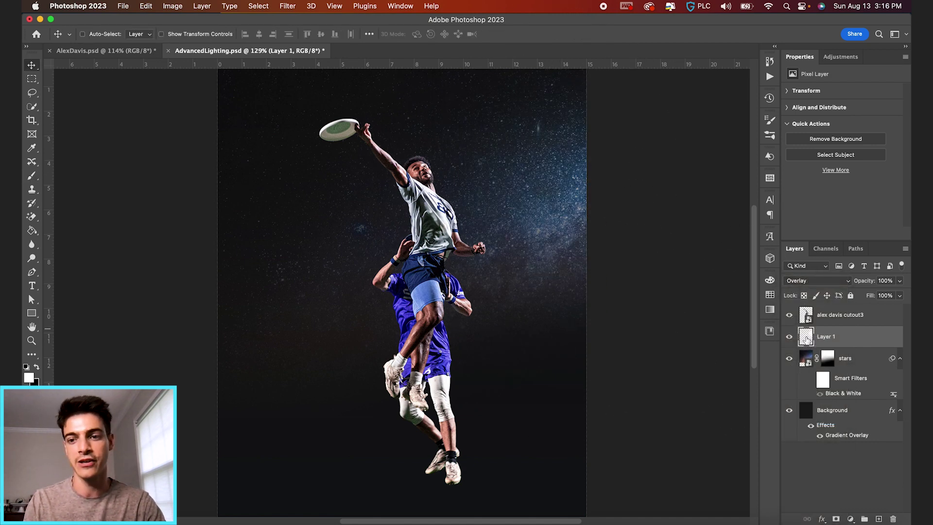
left_click(789, 337)
left_click(789, 337)
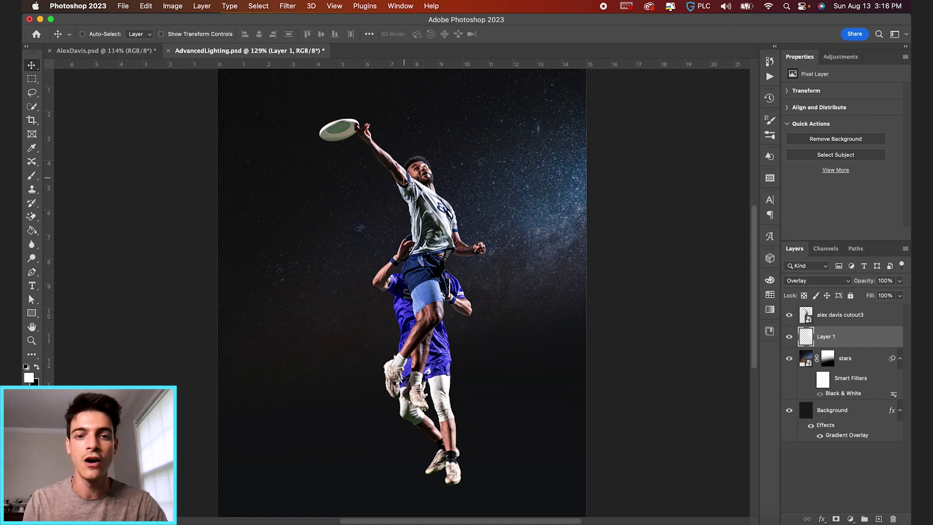
scroll(409, 183, "up", 5)
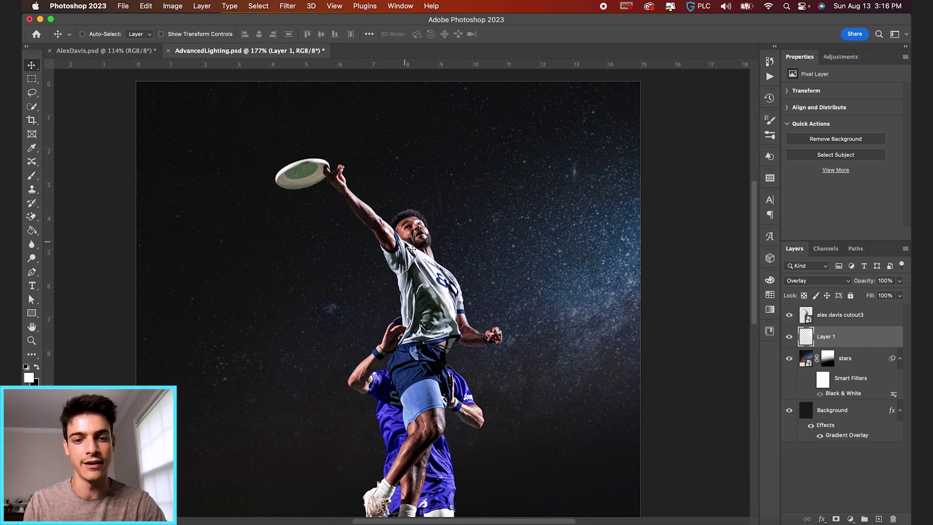
scroll(411, 249, "down", 3)
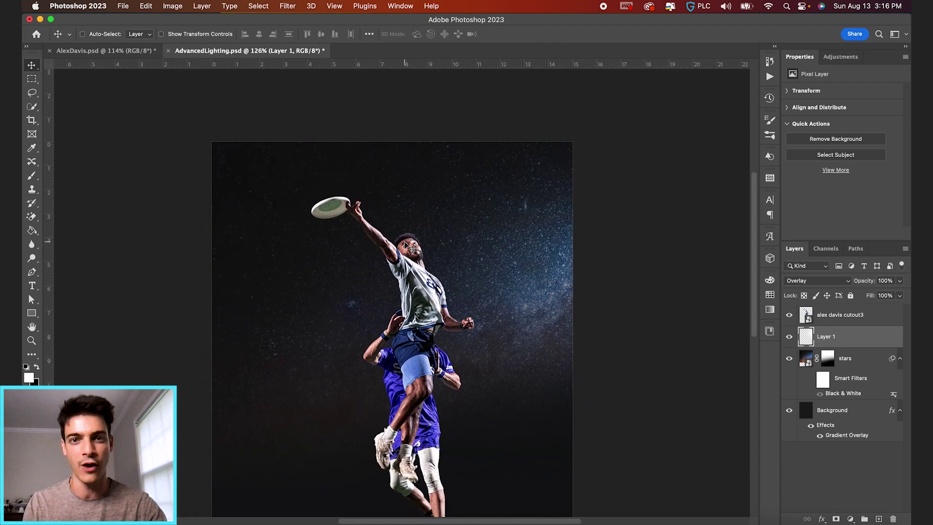
scroll(414, 270, "down", 3)
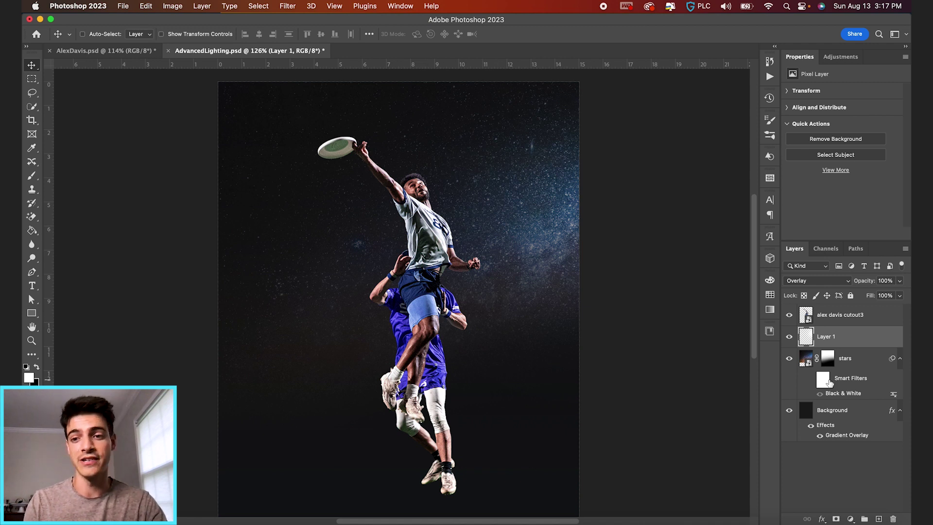
left_click(809, 320)
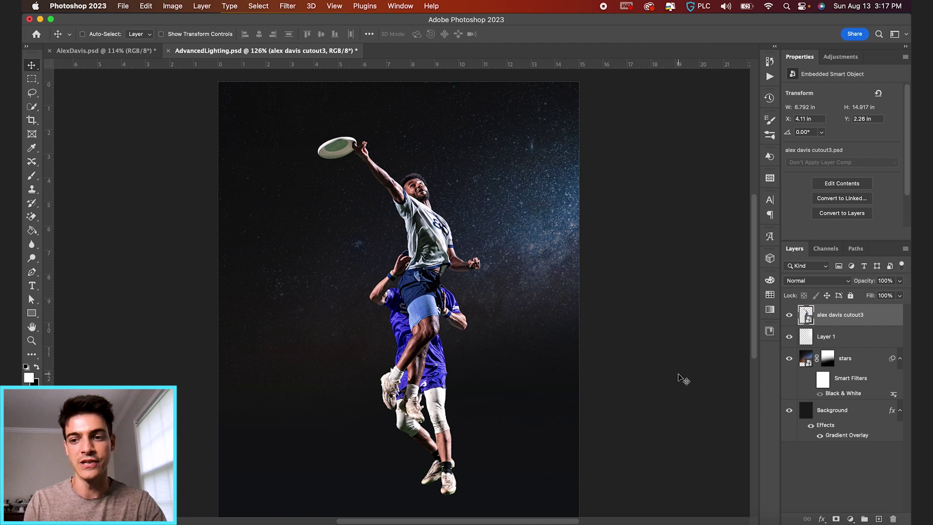
left_click(850, 519)
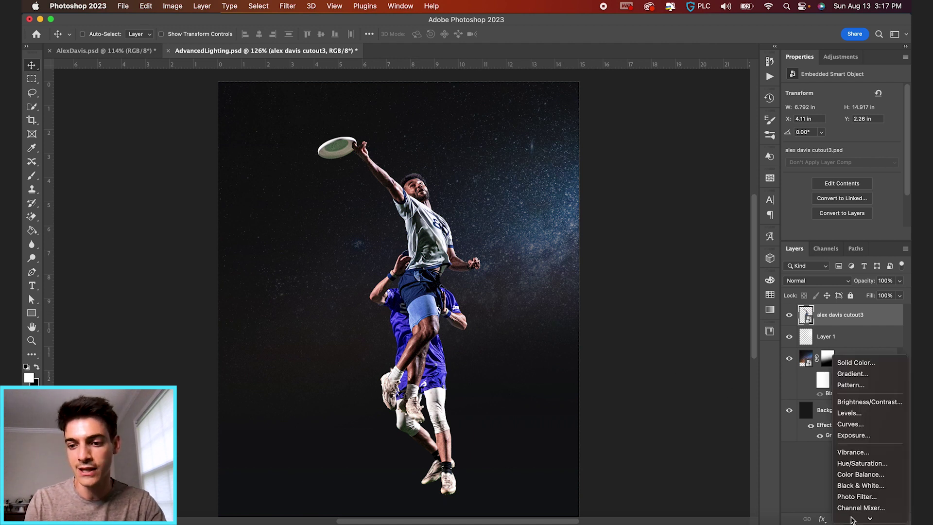
left_click(863, 376)
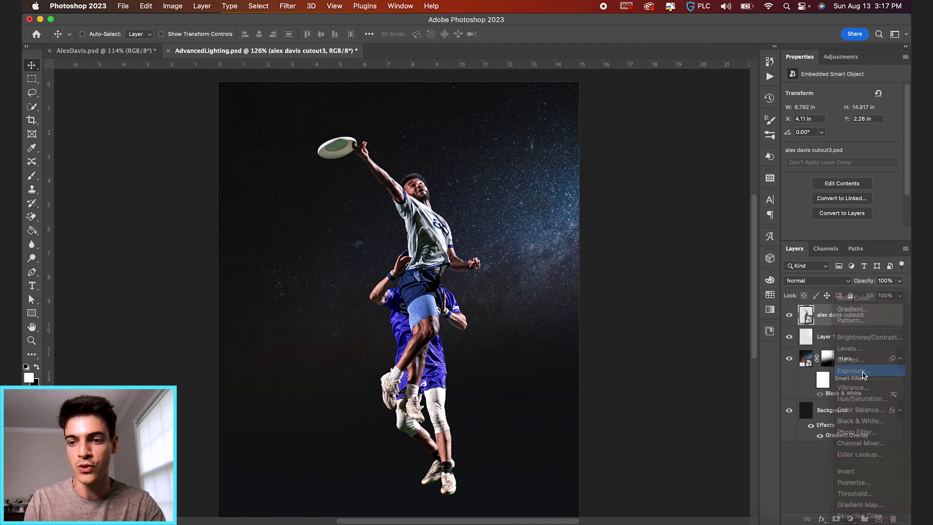
left_click(808, 316)
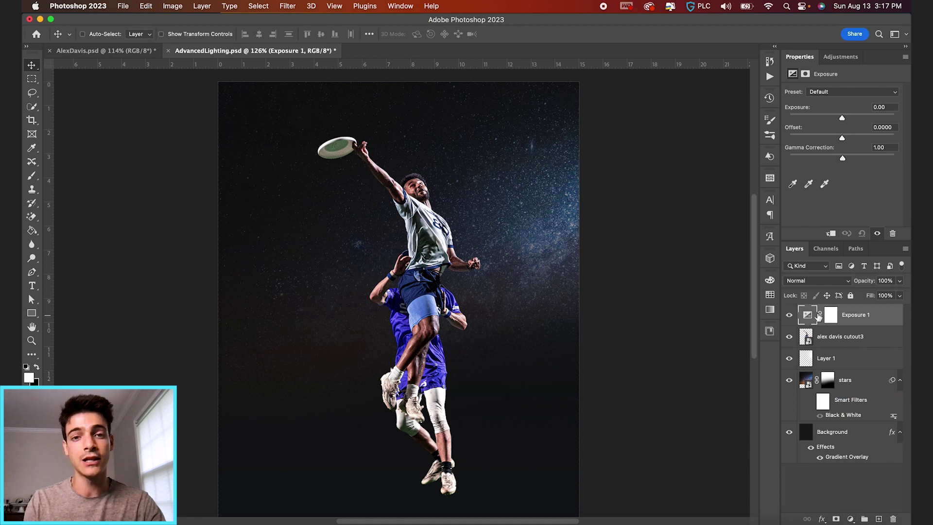
- Clip Exposure 1 to the player cutout, releasing and reapplying the clipping mask once
left_click(807, 324, "alt")
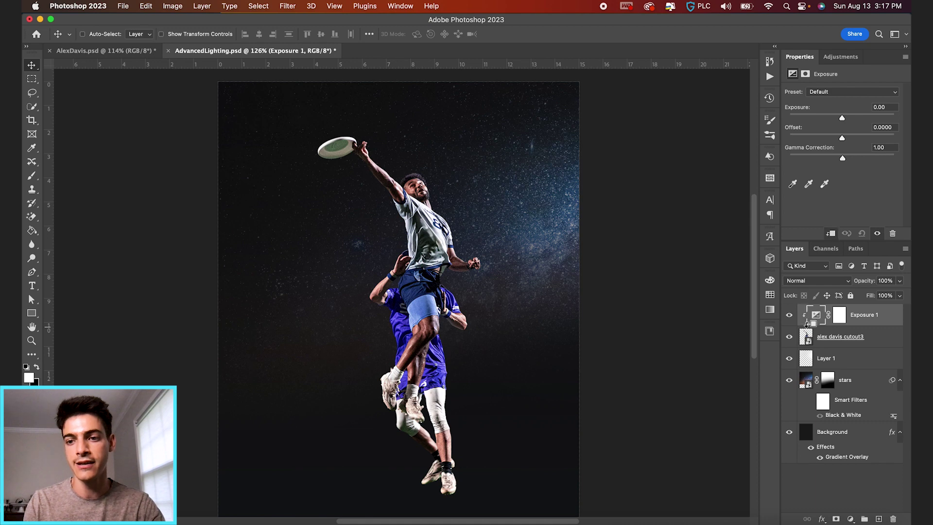
right_click(863, 323)
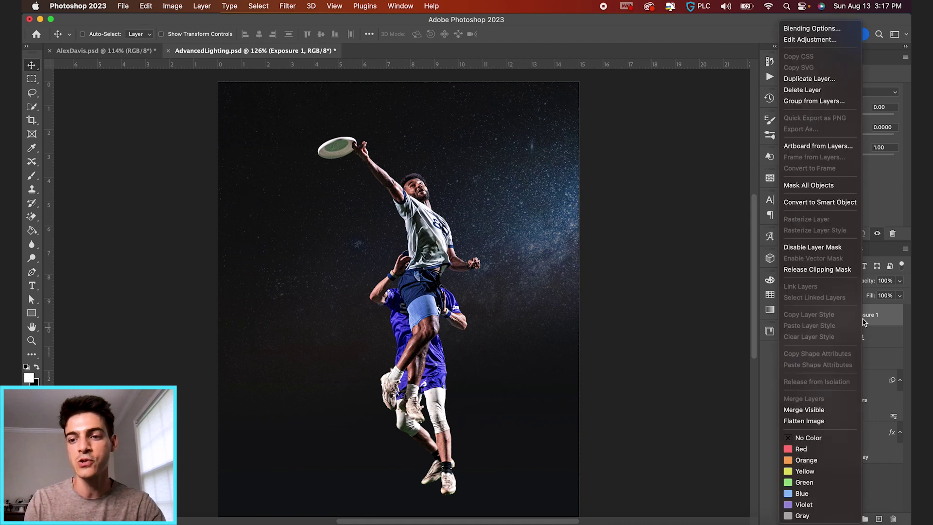
left_click(840, 270)
right_click(854, 322)
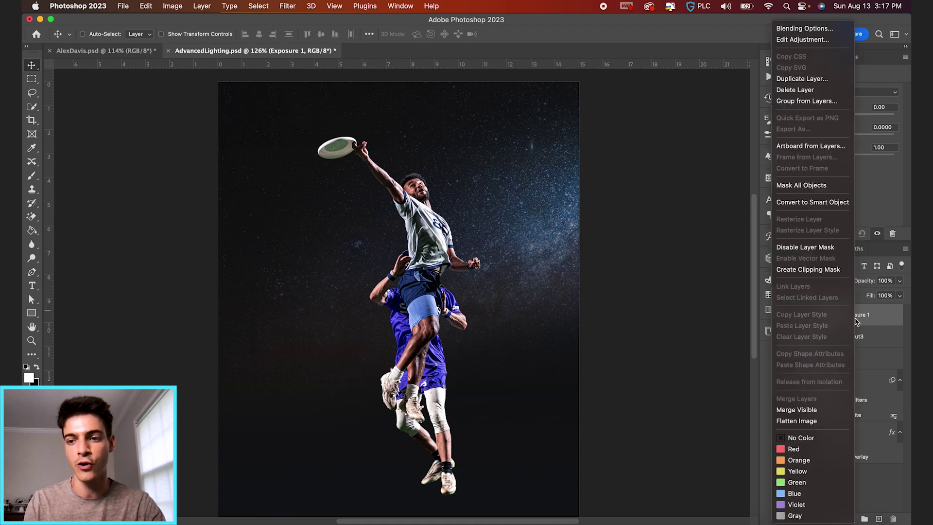
left_click(830, 271)
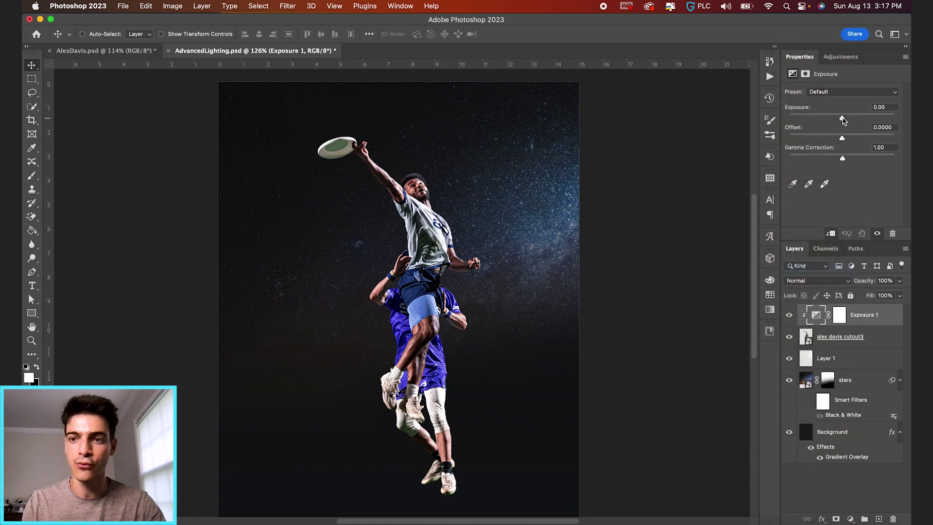
- Set Exposure 1 to -1.84 exposure, -0.0075 offset and 0.90 gamma, then select its mask
left_click_drag(843, 120, 829, 121)
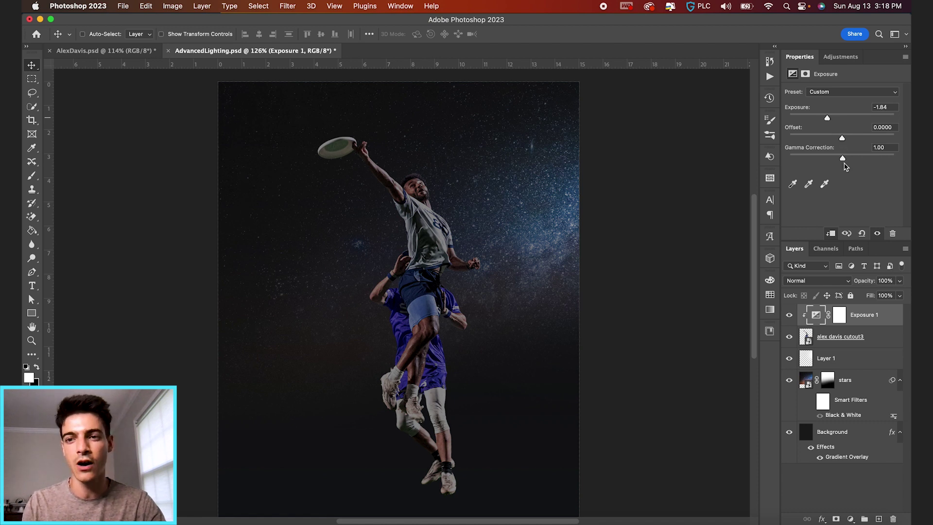
left_click_drag(842, 139, 841, 140)
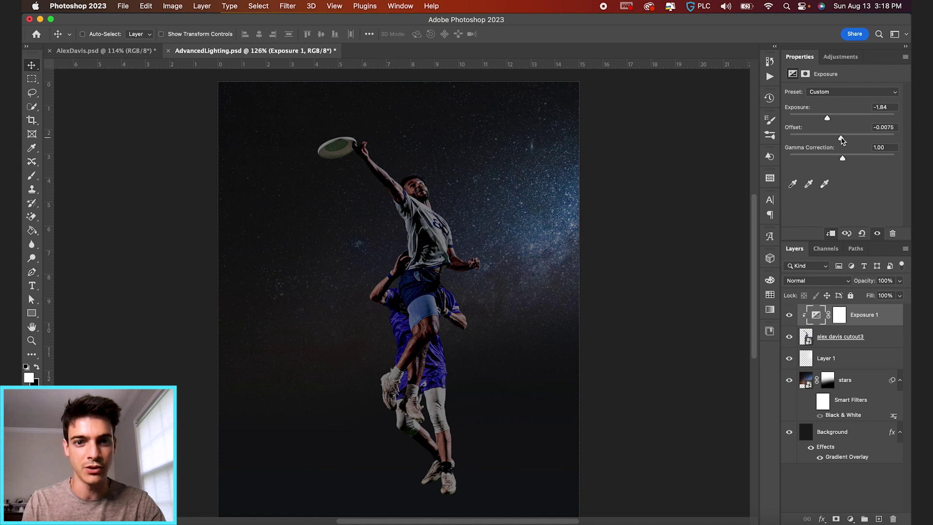
left_click_drag(841, 158, 846, 158)
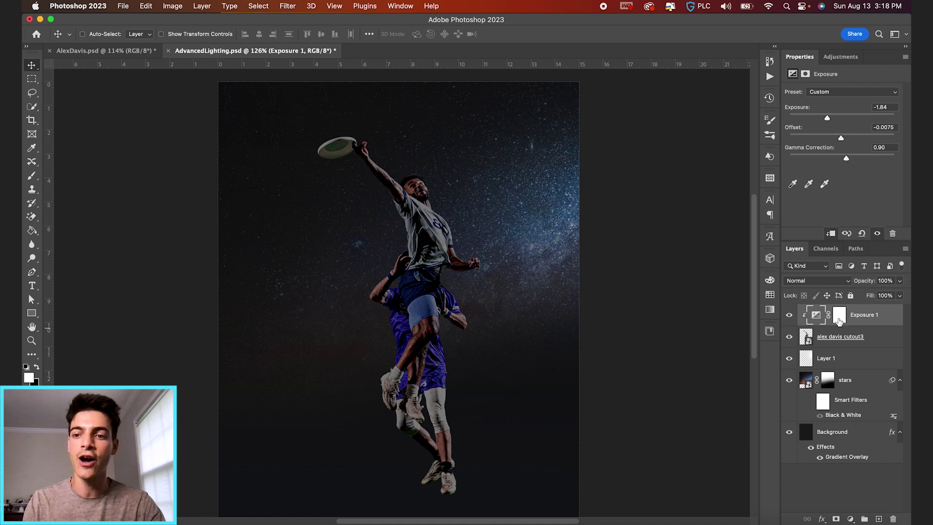
left_click(840, 317)
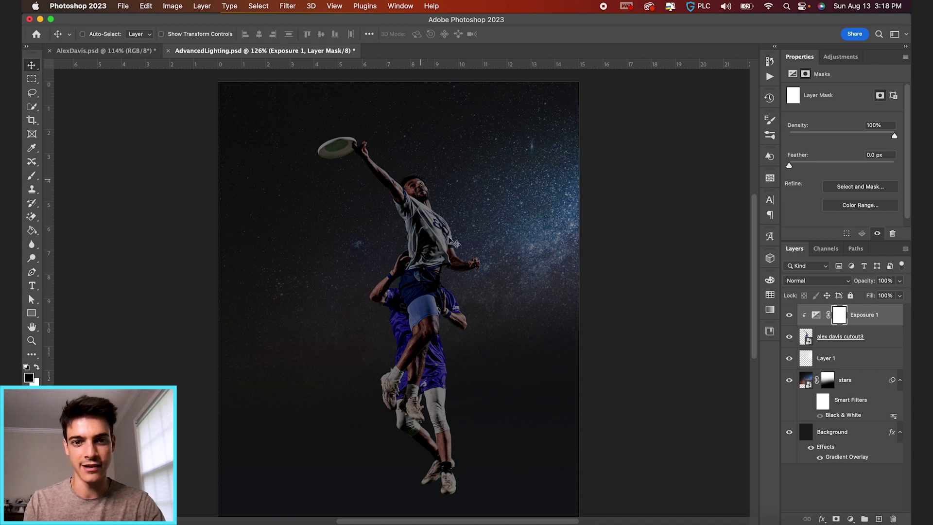
- Paint black on the Exposure 1 mask over the player's head and shoulder with a 400 px brush
key("b")
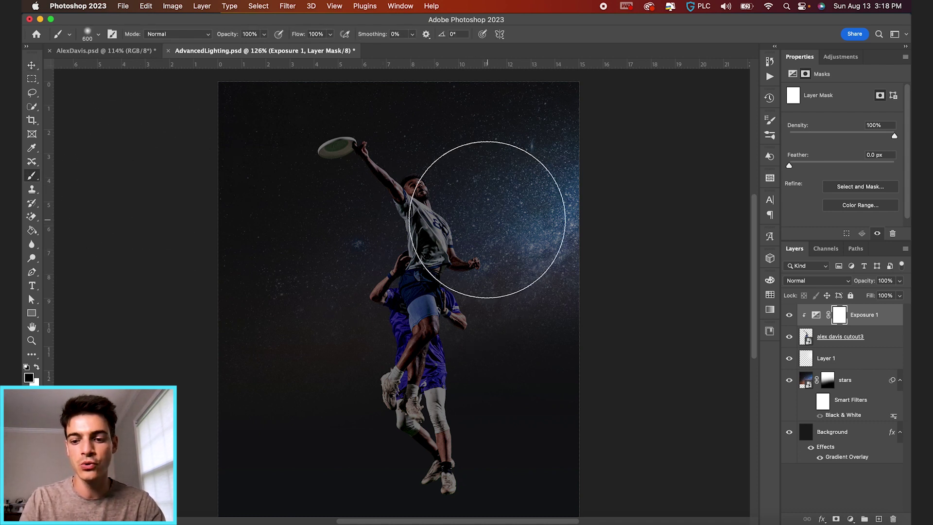
key("bracketleft")
key("bracketleft")
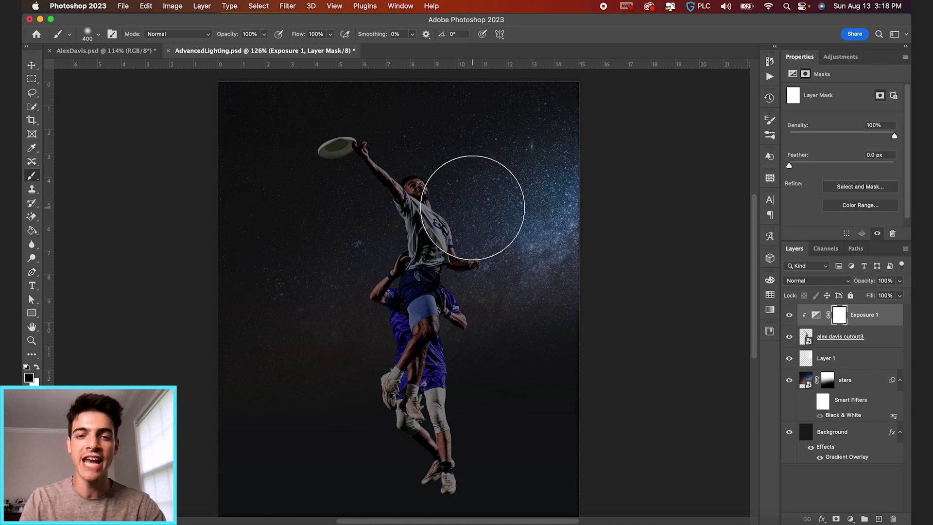
key("bracketleft")
key("bracketleft")
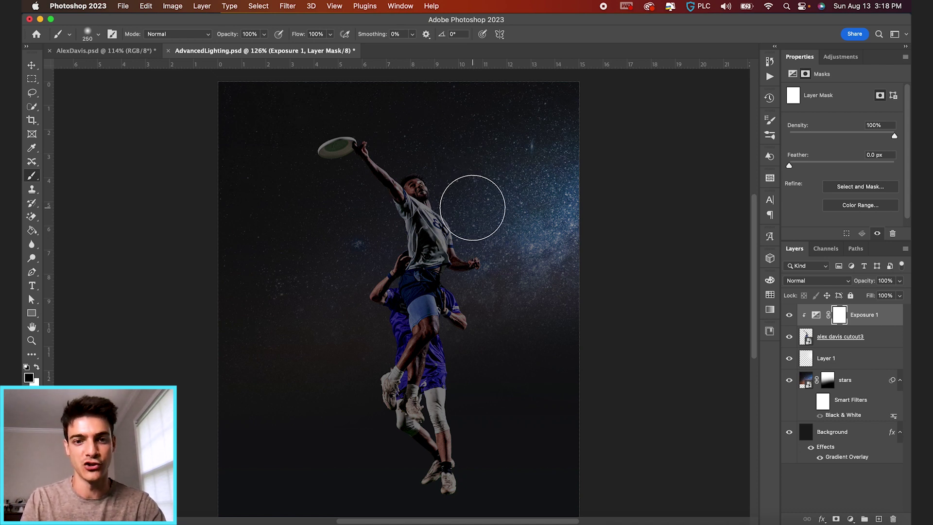
key("bracketright")
key("bracketright")
key("bracketright")
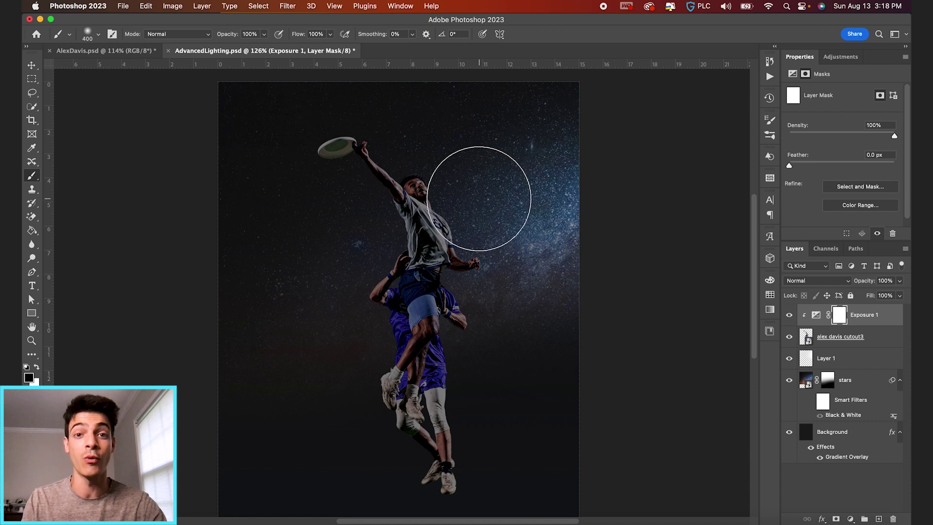
left_click_drag(469, 197, 495, 192)
- Lift the darkening off the defender's hand and forearm with a 100 px brush
key("bracketleft")
key("bracketleft")
key("bracketleft")
key("bracketleft")
key("bracketleft")
key("bracketleft")
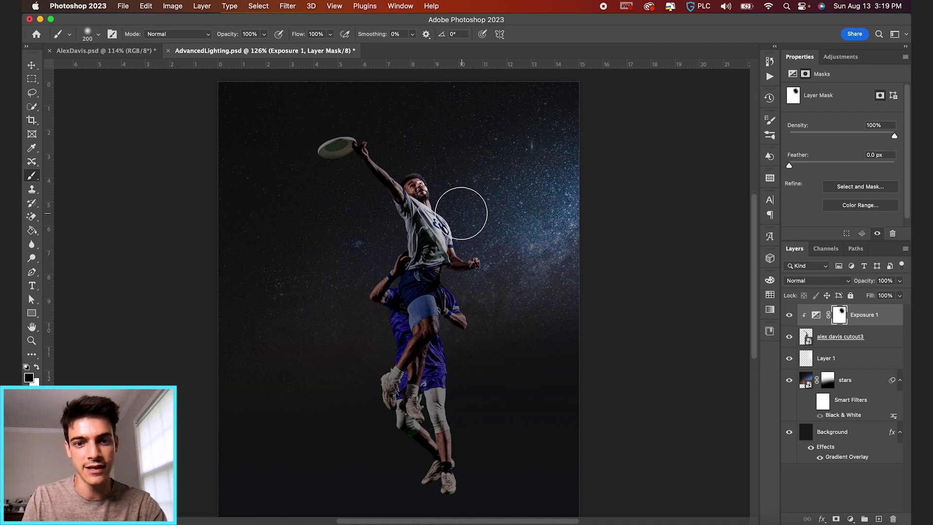
key("bracketleft")
scroll(477, 235, "up", 5)
key("bracketleft")
key("bracketleft")
key("bracketleft")
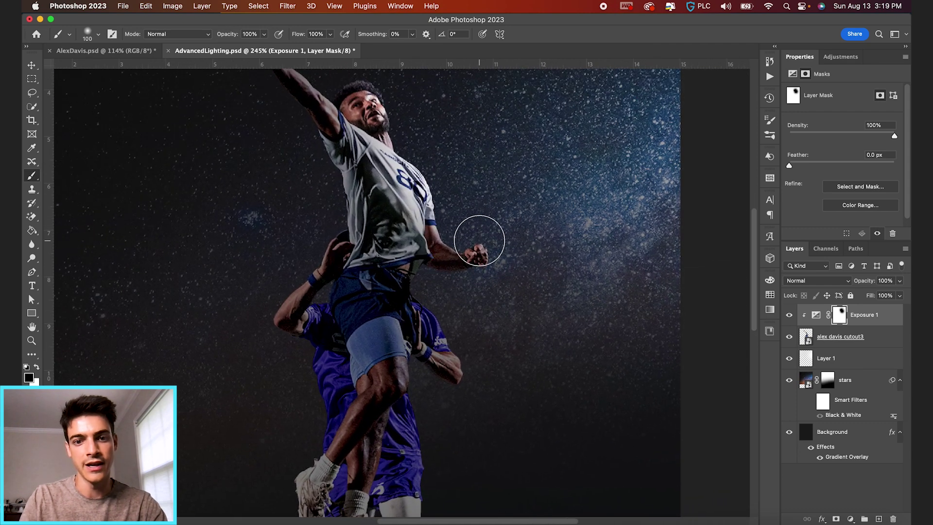
scroll(509, 235, "up", 3)
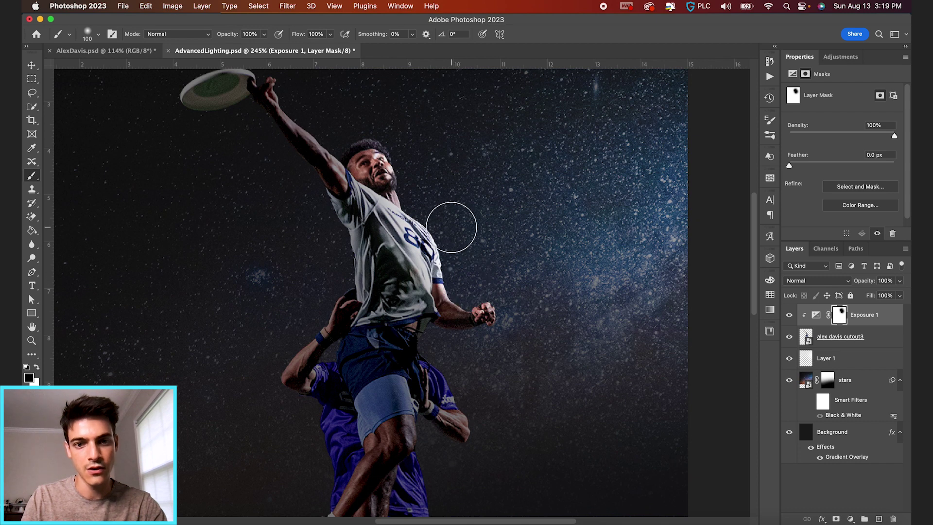
scroll(466, 223, "down", 5)
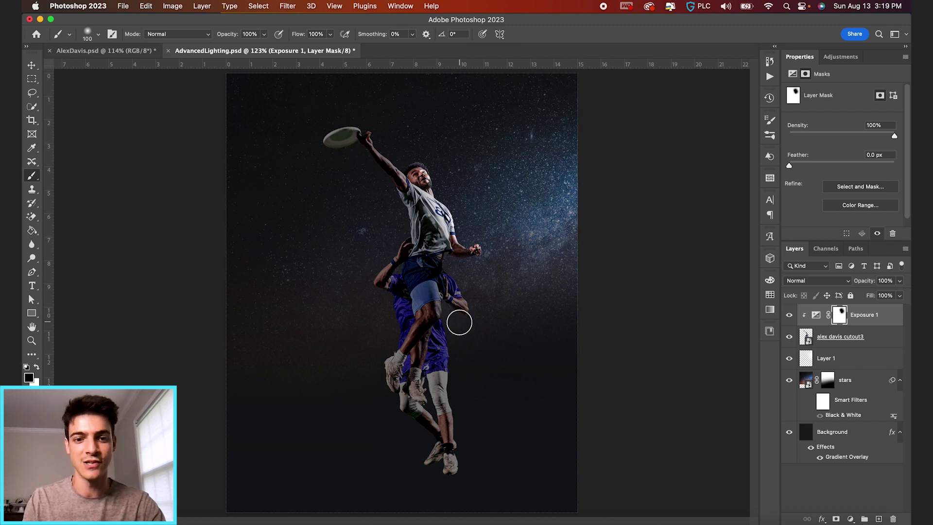
scroll(457, 360, "up", 2)
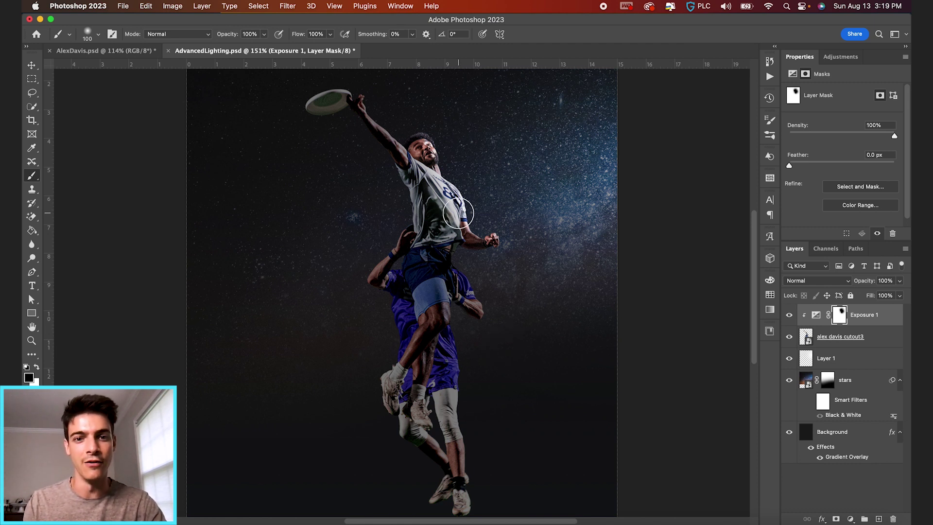
scroll(477, 243, "down", 2)
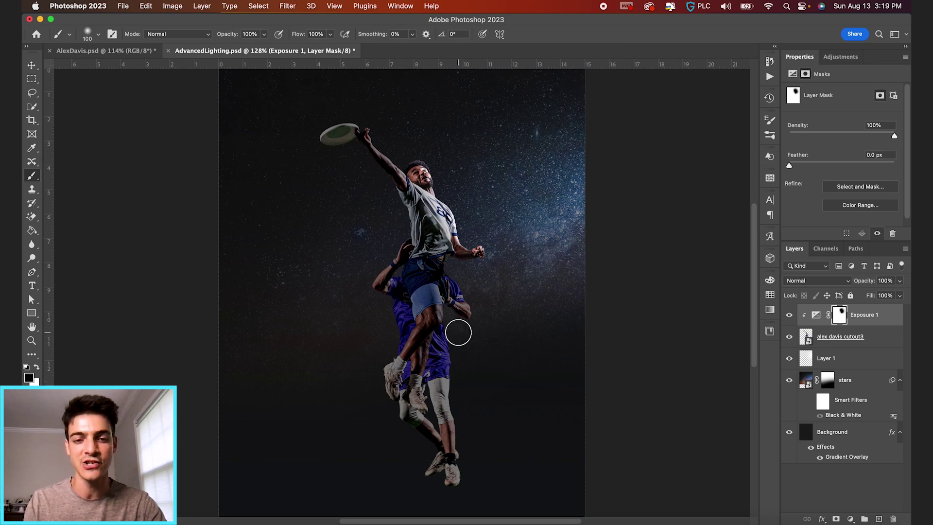
scroll(431, 256, "up", 3)
scroll(432, 256, "up", 1)
key("bracketleft")
key("bracketleft")
key("bracketleft")
key("bracketleft")
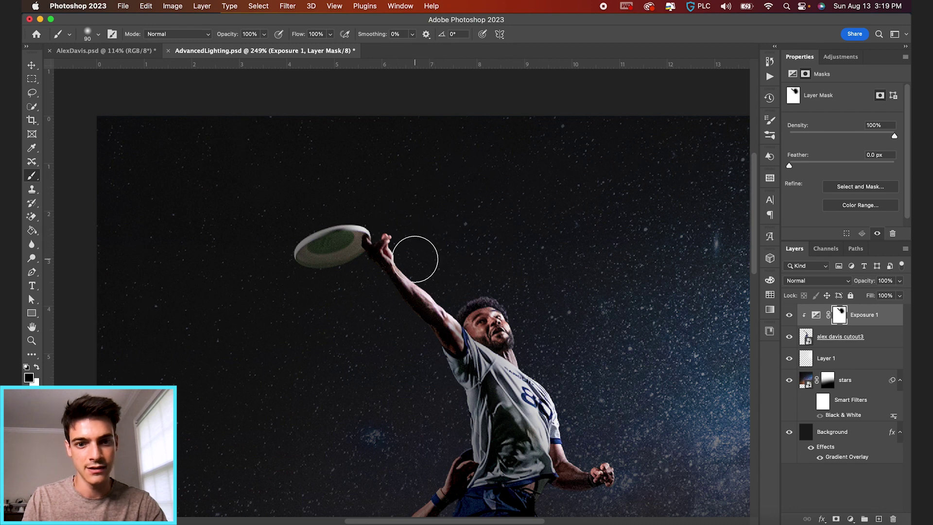
key("bracketleft")
key("bracketleft")
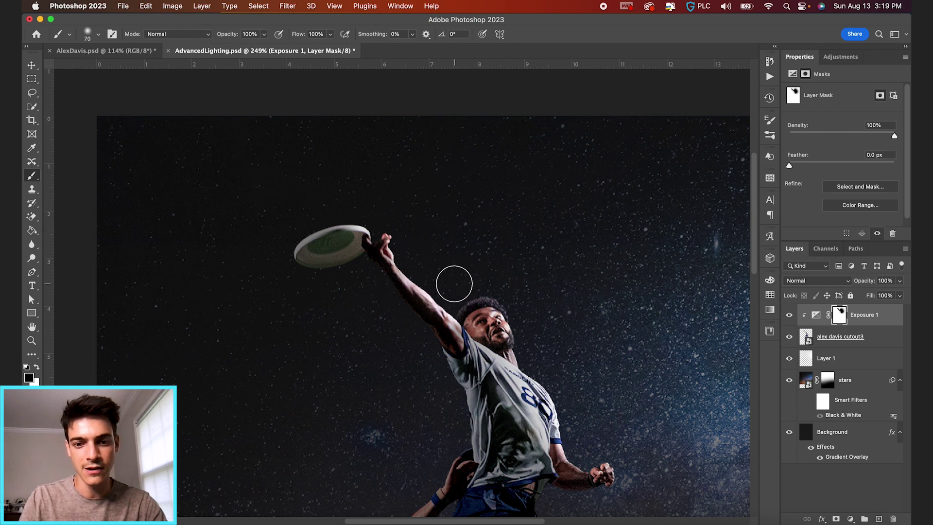
scroll(447, 283, "down", 5)
scroll(447, 283, "right", 3)
scroll(503, 306, "down", 3)
scroll(504, 306, "right", 1)
key("bracketright")
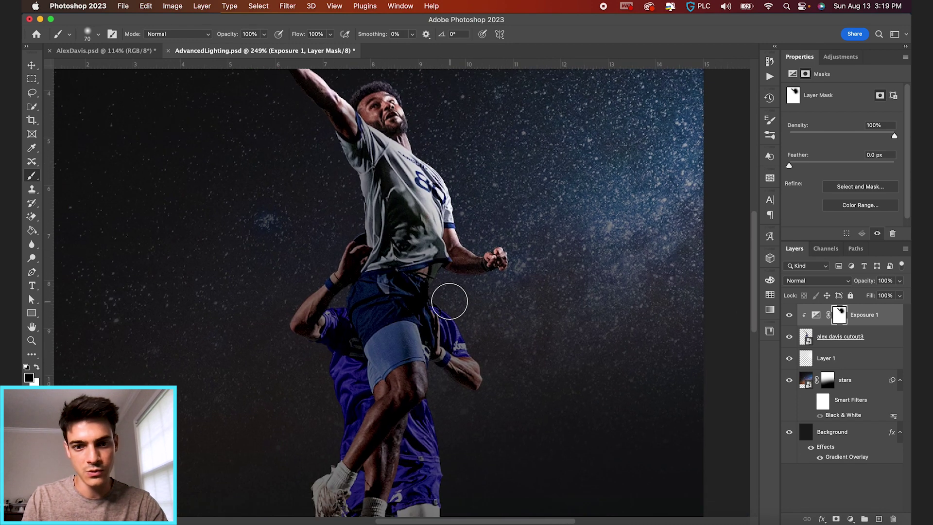
key("bracketright")
key("bracketright")
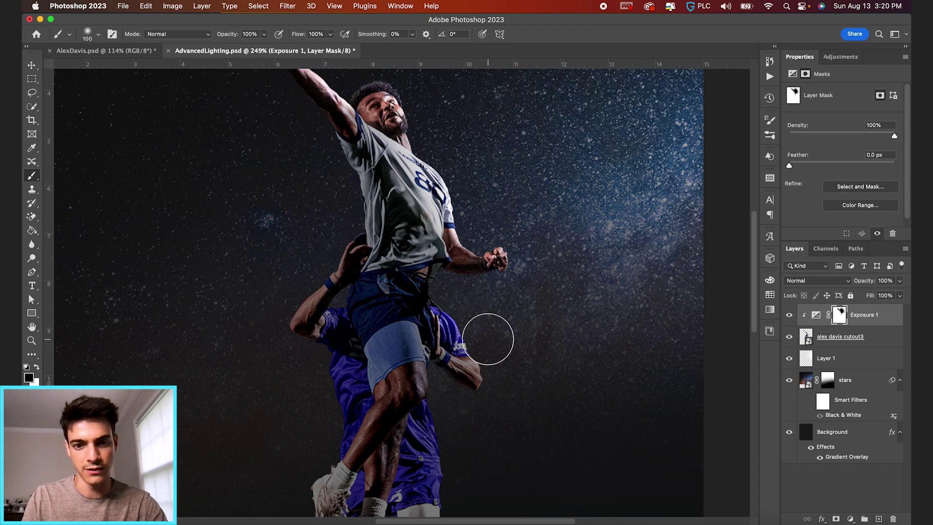
mouse_move(506, 383)
left_mouse_down()
mouse_move(468, 389)
mouse_move(479, 322)
left_mouse_up()
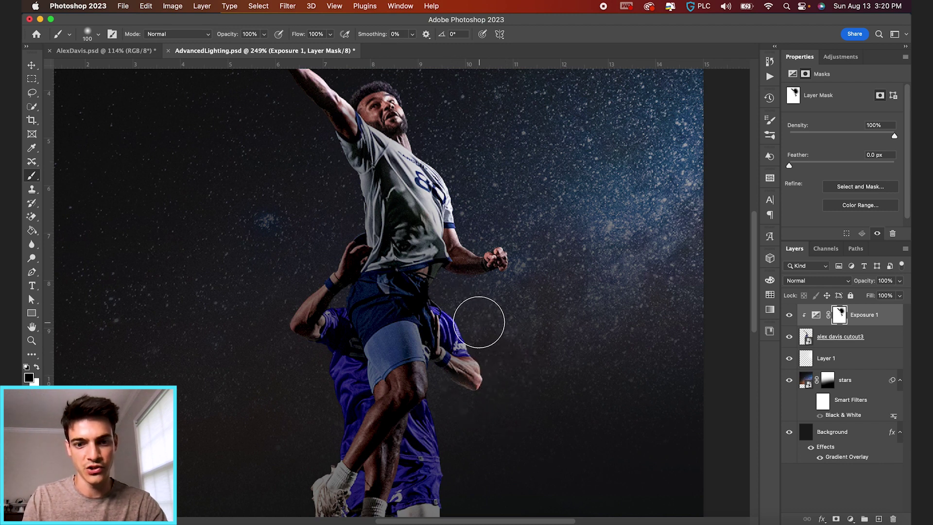
- Brighten the jumper's thigh and the right edge of the shorts with a 60 px, low-flow brush
scroll(497, 335, "down", 3)
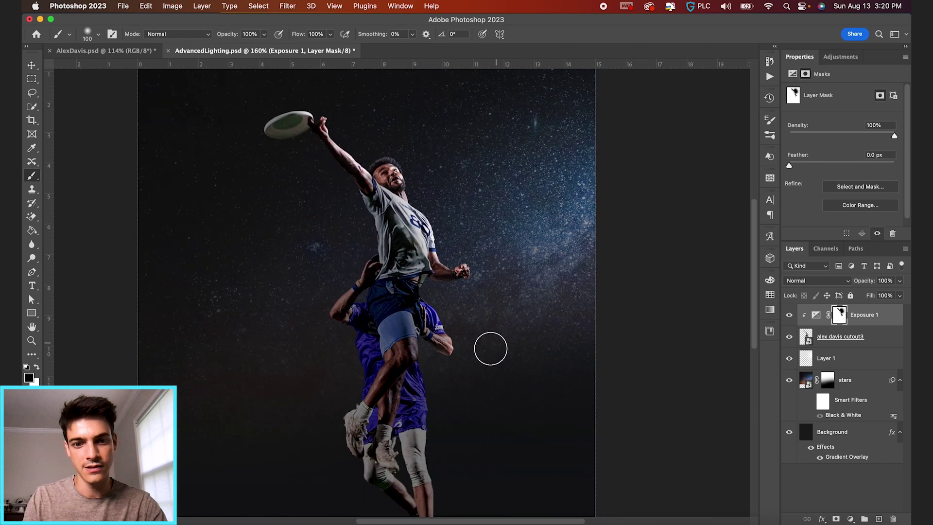
key("bracketleft")
scroll(449, 383, "up", 3)
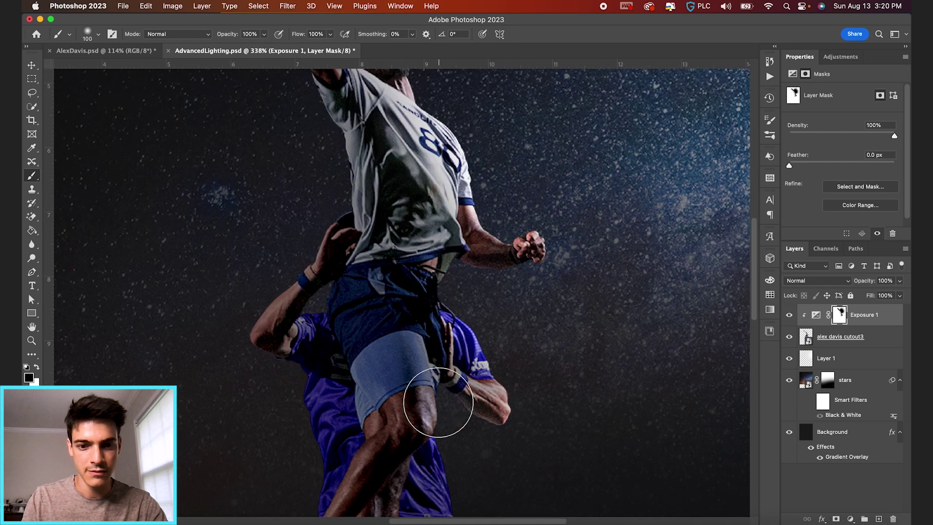
key("bracketleft")
key("bracketleft")
mouse_move(430, 412)
left_mouse_down()
mouse_move(427, 379)
mouse_move(440, 404)
left_mouse_up()
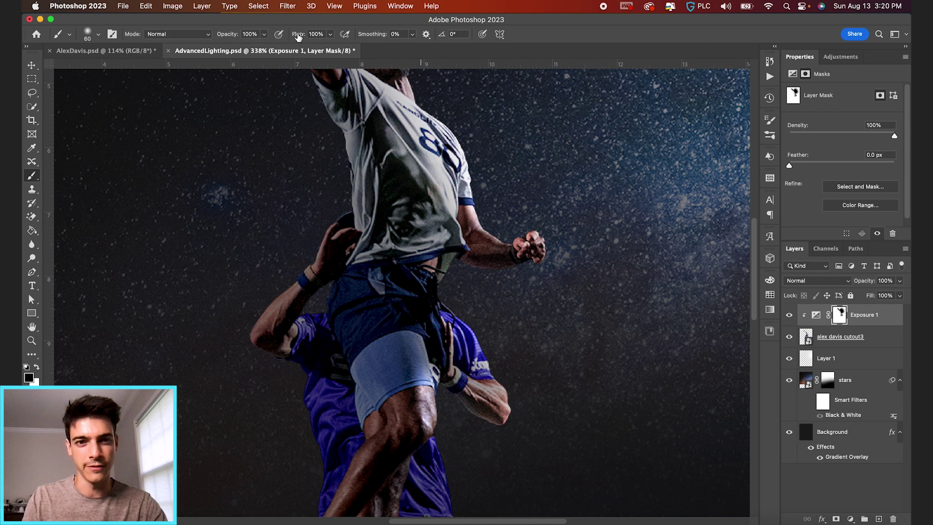
mouse_move(299, 37)
left_mouse_down()
mouse_move(262, 38)
mouse_move(291, 38)
left_mouse_up()
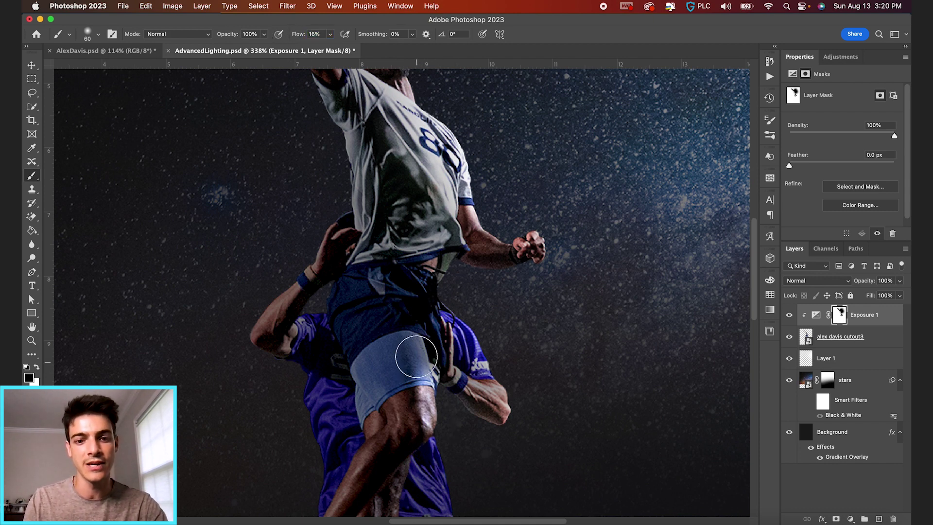
mouse_move(416, 357)
left_mouse_down()
mouse_move(412, 334)
mouse_move(427, 378)
mouse_move(415, 333)
mouse_move(425, 389)
mouse_move(430, 317)
left_mouse_up()
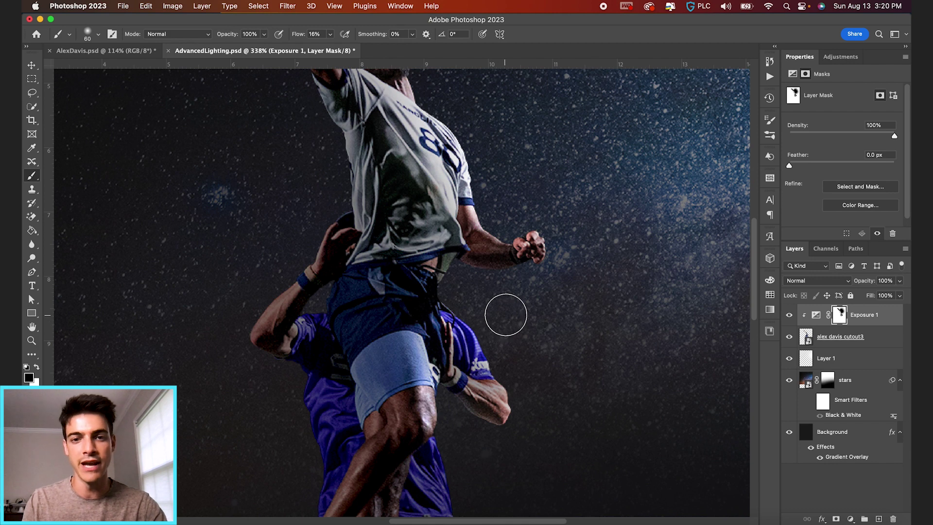
scroll(506, 315, "down", 6)
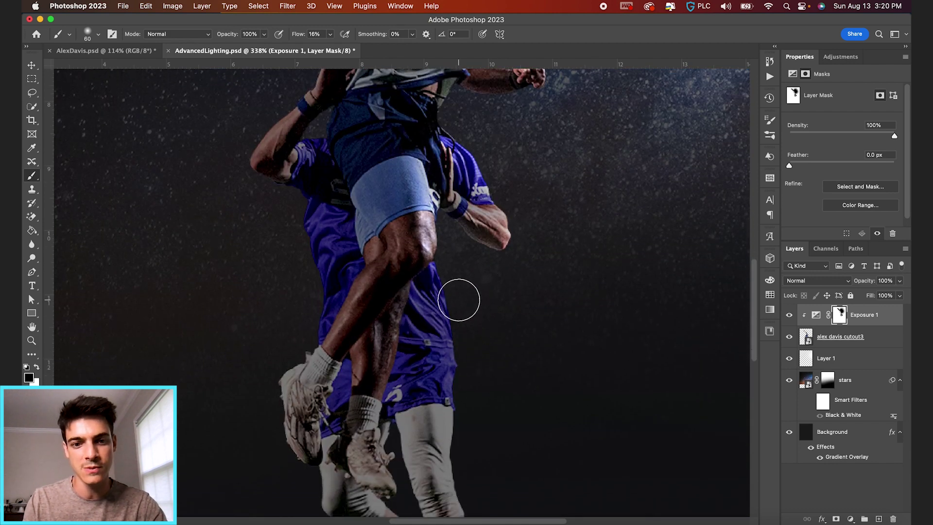
mouse_move(439, 289)
left_mouse_down()
mouse_move(454, 317)
mouse_move(450, 262)
mouse_move(479, 332)
left_mouse_up()
- Switch to white and repaint the mask over the raised shoe with a smaller brush
scroll(491, 358, "down", 4)
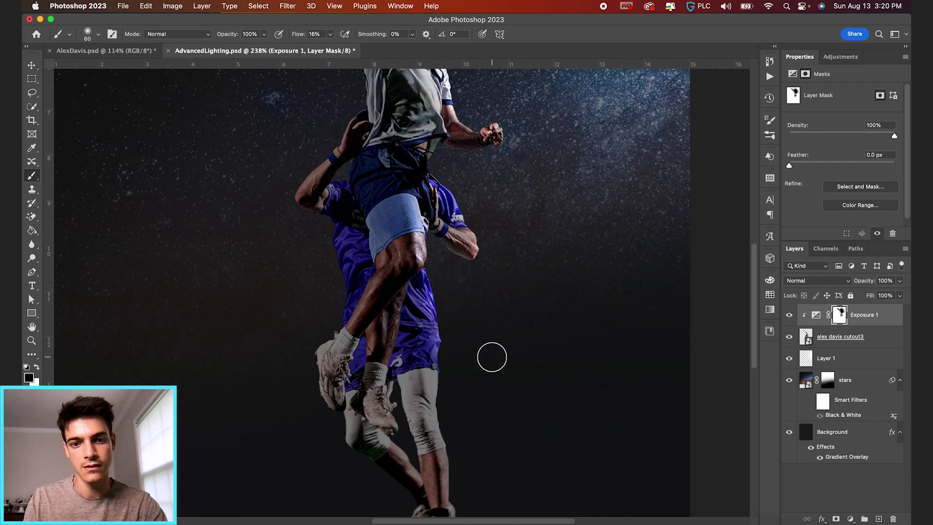
key("bracketright")
key("bracketright")
key("bracketright")
key("bracketright")
key("bracketright")
key("bracketright")
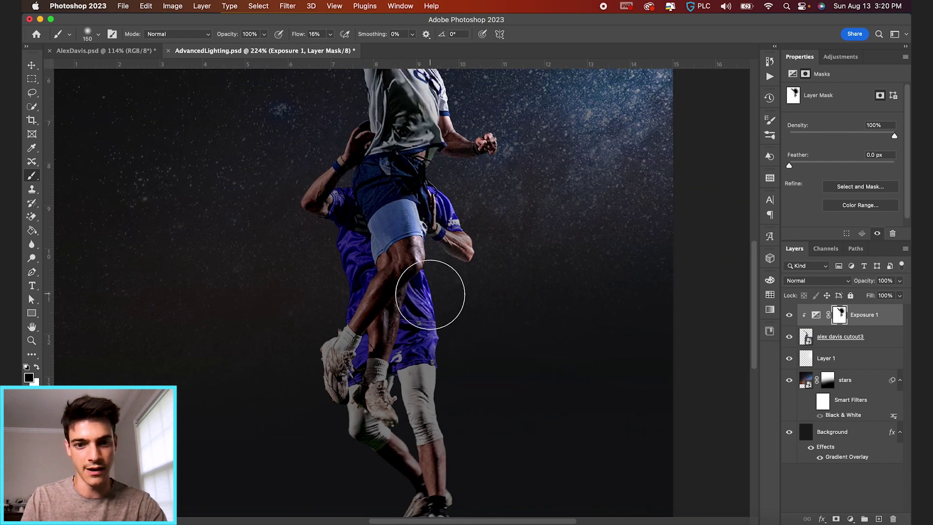
scroll(461, 330, "down", 3)
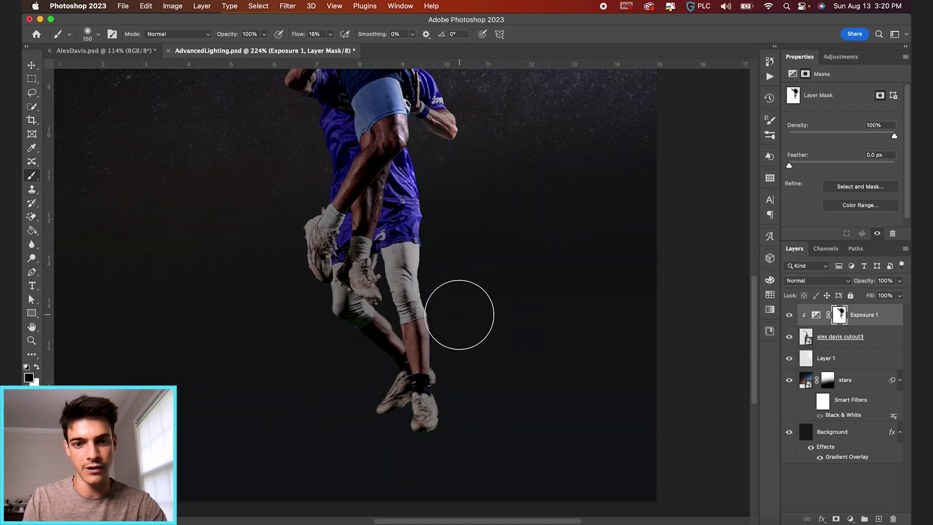
scroll(421, 358, "down", 4)
scroll(420, 358, "up", 5)
scroll(420, 358, "down", 3)
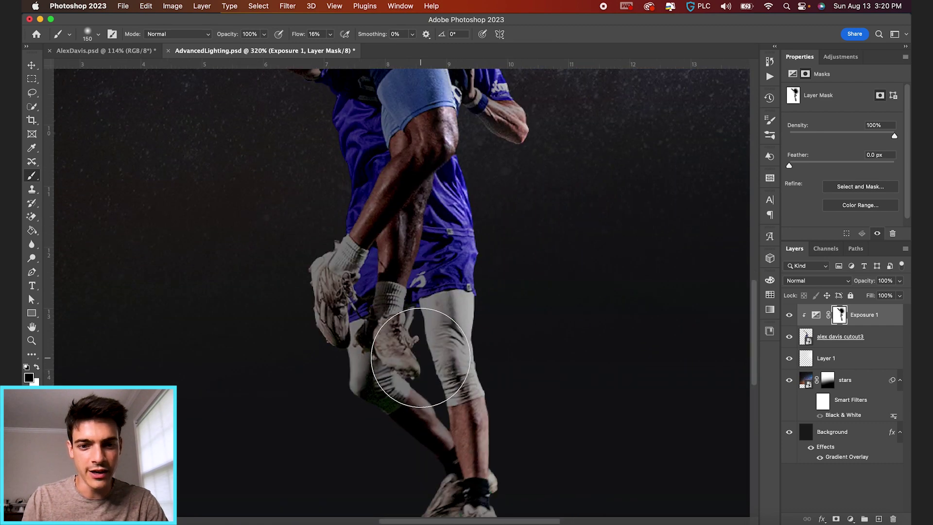
key("bracketleft")
key("bracketleft")
key("bracketleft")
key("bracketleft")
key("bracketleft")
key("x")
left_click_drag(396, 336, 408, 316)
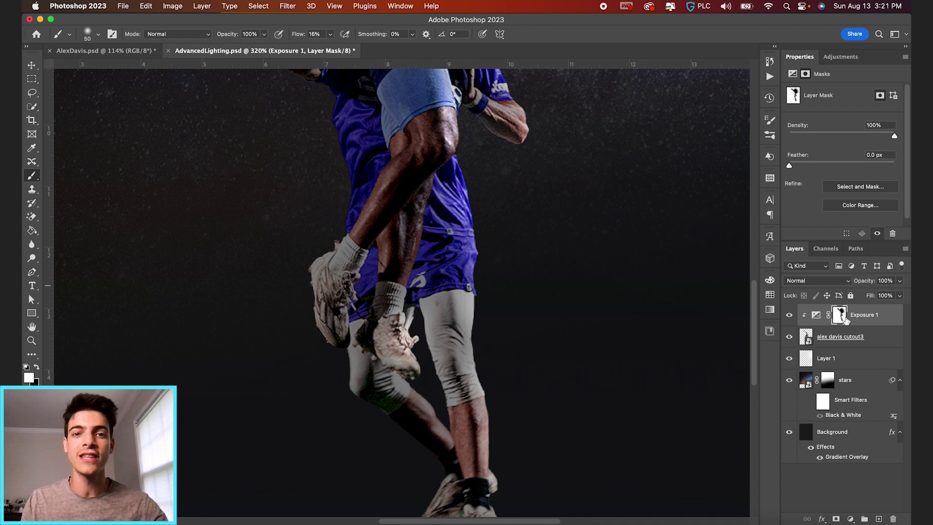
left_click(816, 315)
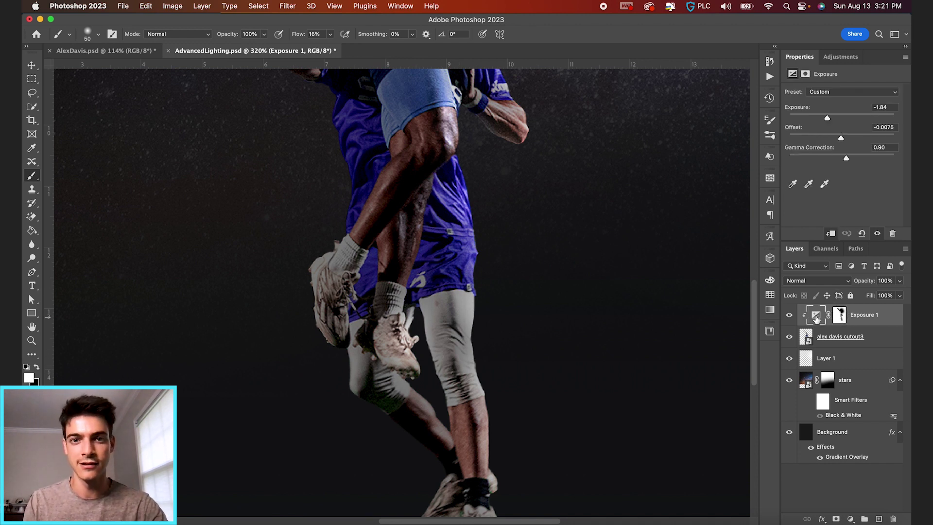
left_click(839, 315)
key("x")
key("[")
key("[")
scroll(428, 341, "up", 3)
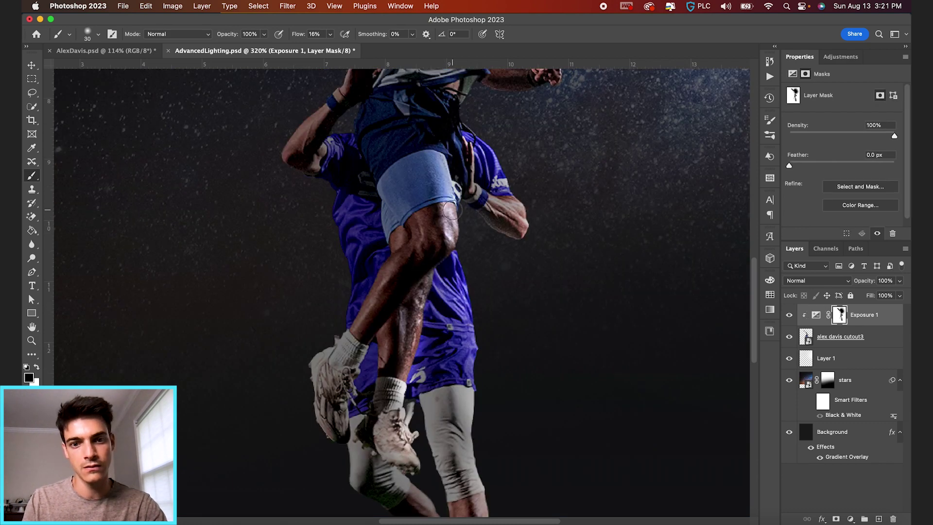
scroll(450, 210, "down", 5)
scroll(474, 238, "down", 4)
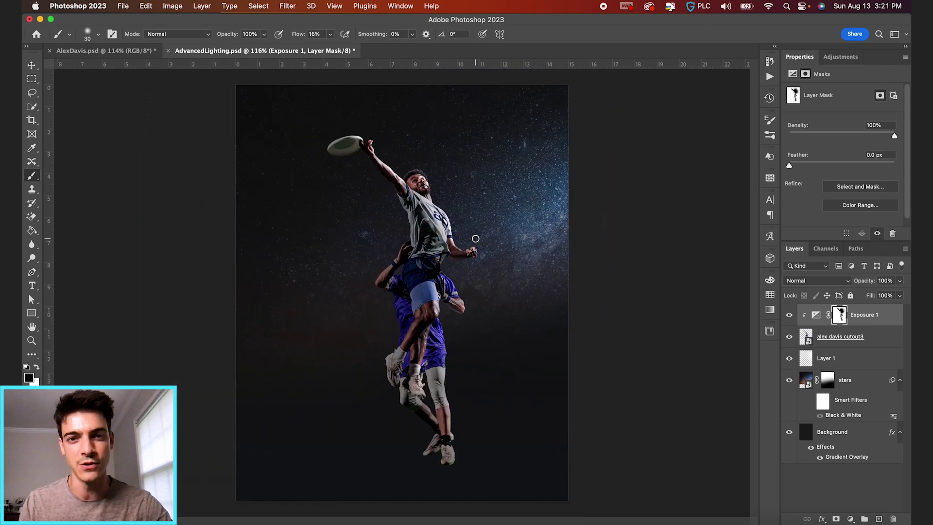
left_click(816, 318)
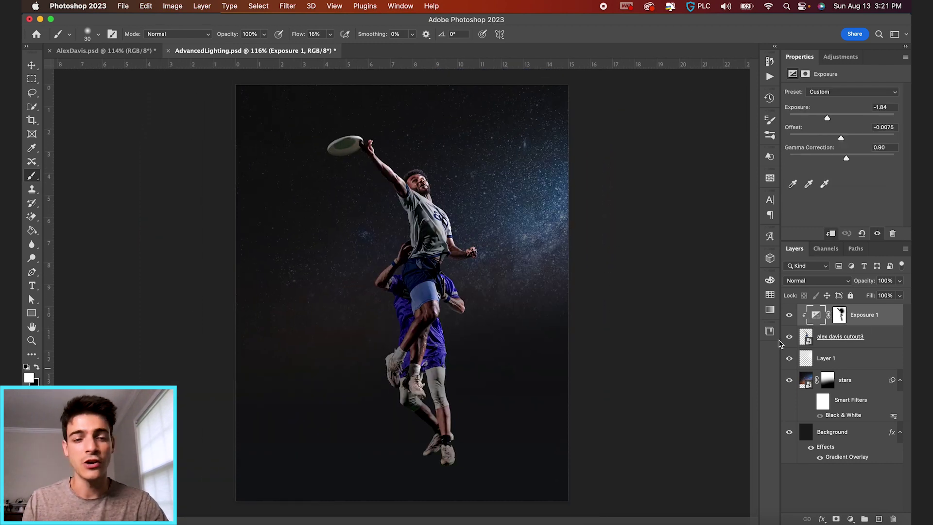
left_click(790, 316)
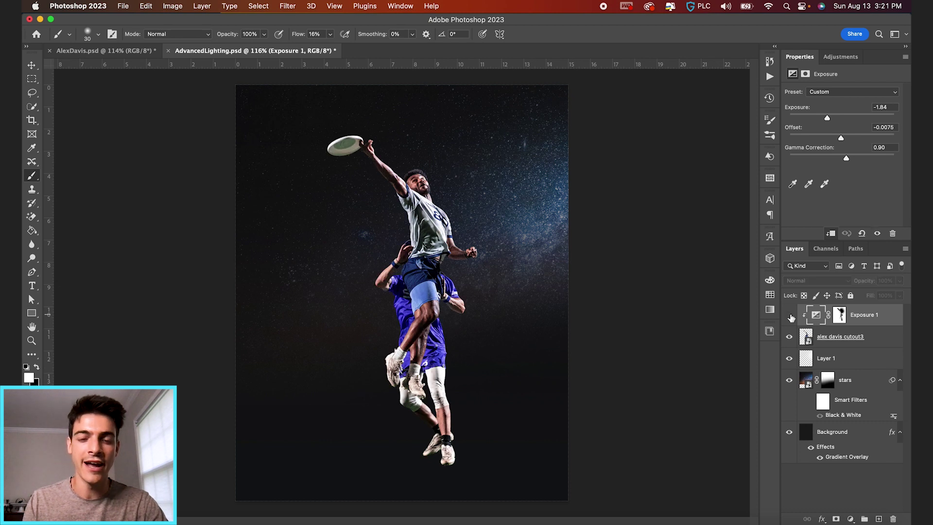
left_click(790, 316)
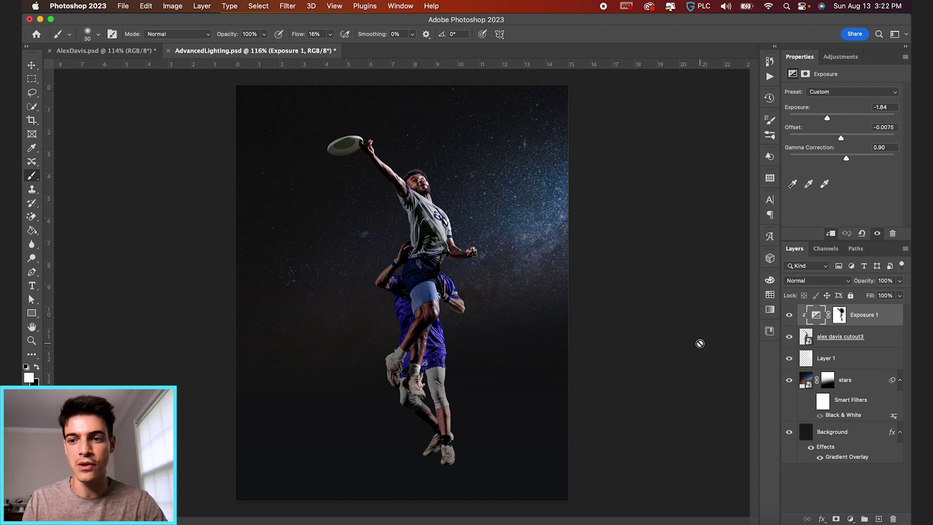
- Add a Curves adjustment clipped to the player cutout, set to Luminosity blend mode
left_click(851, 519)
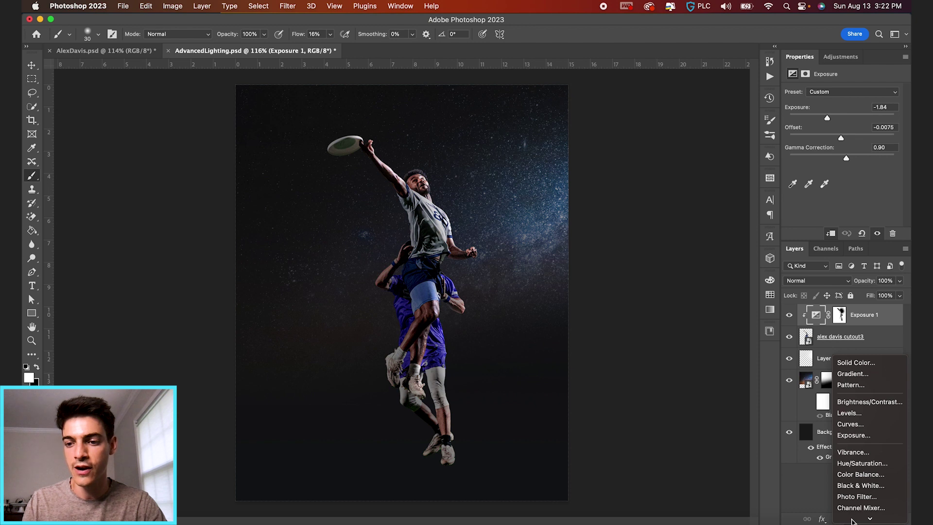
left_click(852, 424)
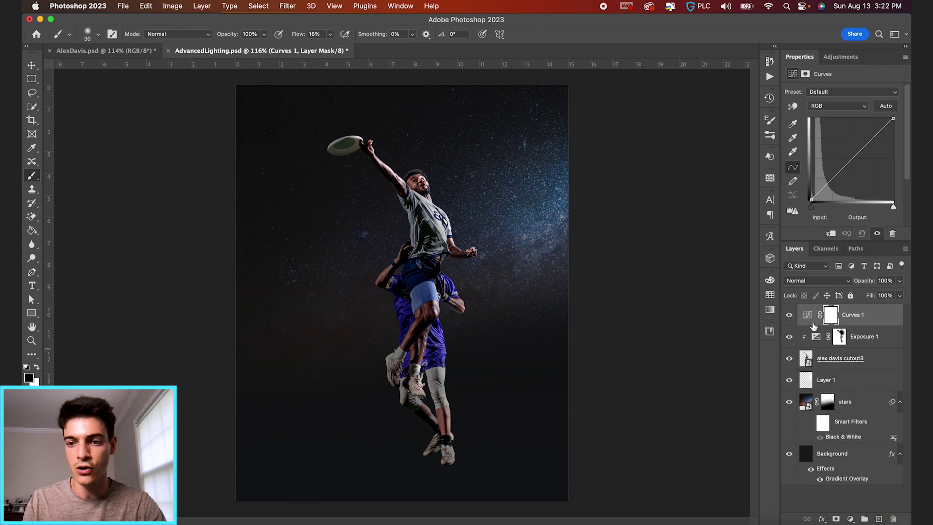
left_click(807, 362)
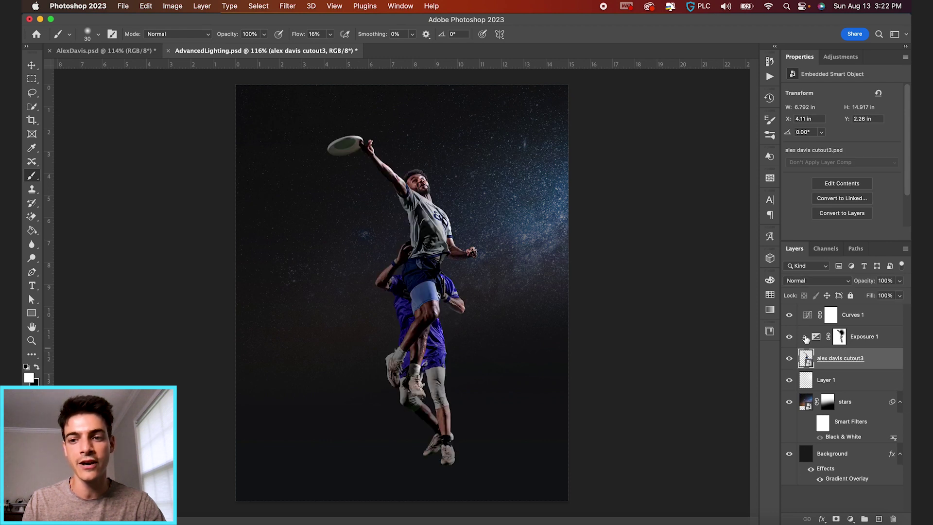
left_click(813, 323, "alt")
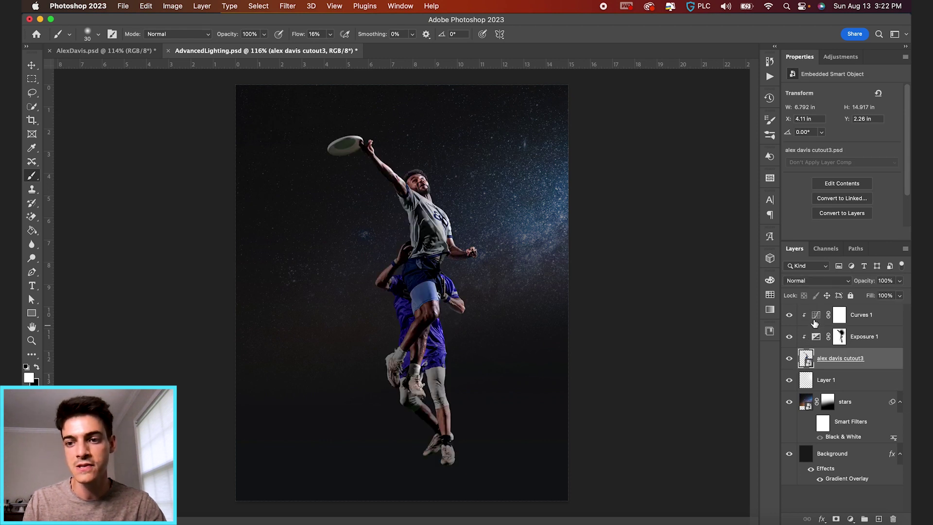
left_click(816, 317)
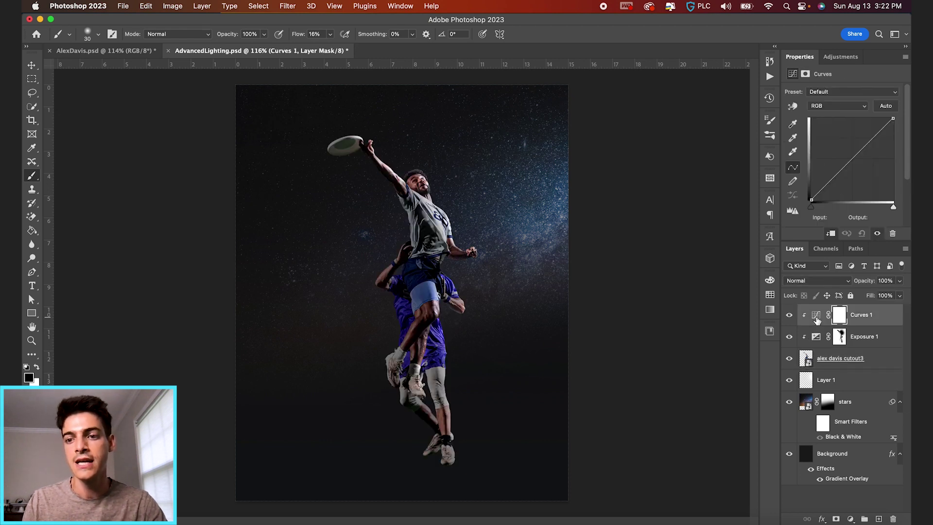
left_click(821, 281)
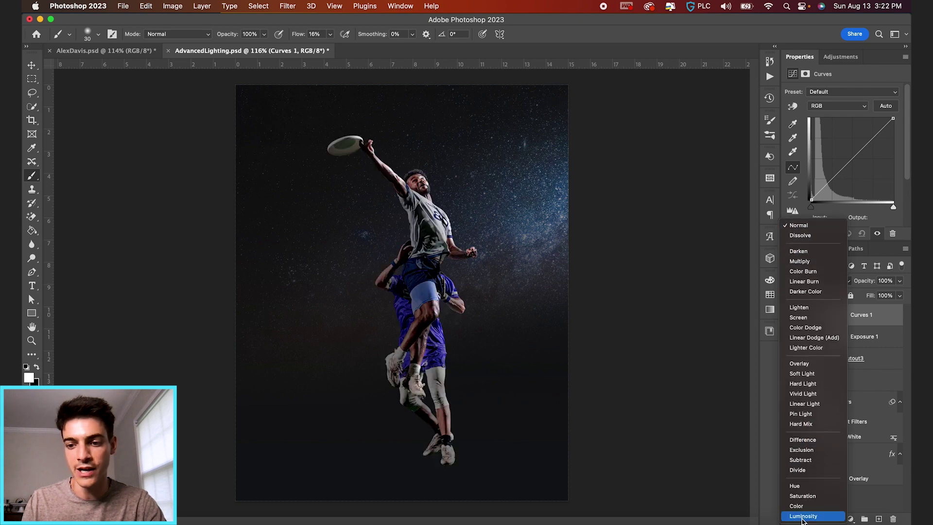
left_click(804, 515)
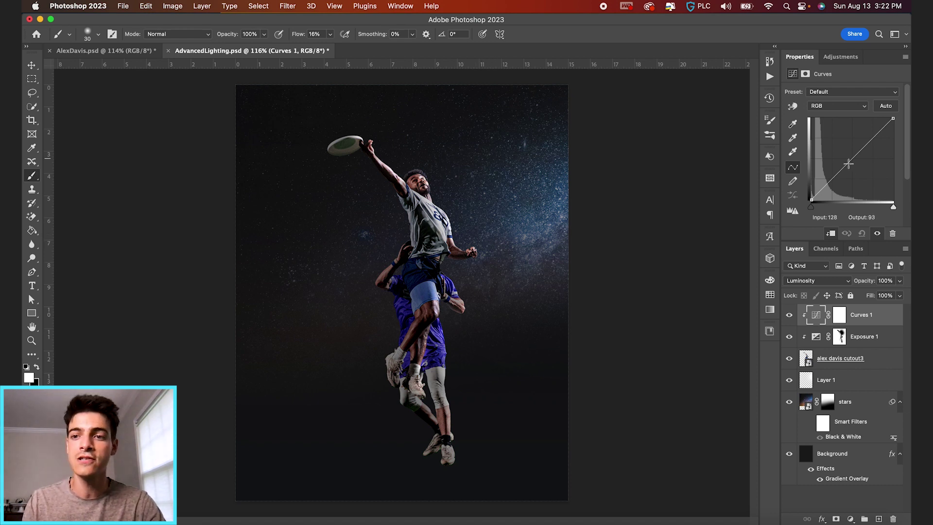
- Bend the Curves 1 curve upward so 152 maps to 197, brightening the player
mouse_move(851, 160)
left_mouse_down()
mouse_move(846, 142)
mouse_move(868, 182)
mouse_move(859, 162)
left_mouse_up()
key("Delete")
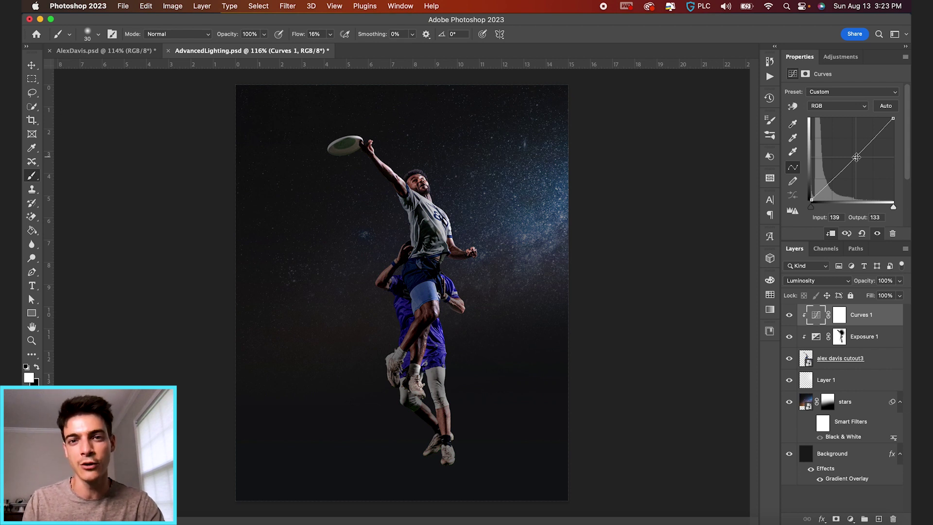
left_click_drag(856, 157, 861, 144)
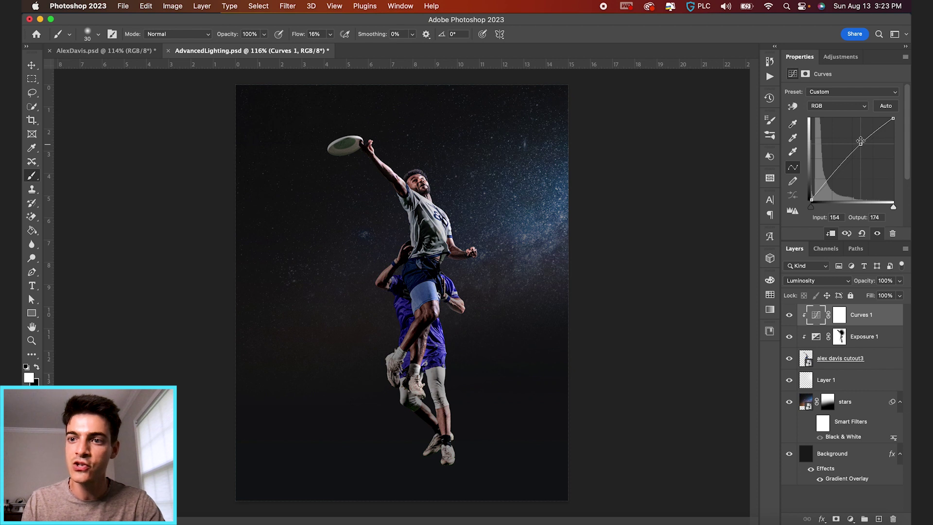
left_click_drag(860, 145, 860, 137)
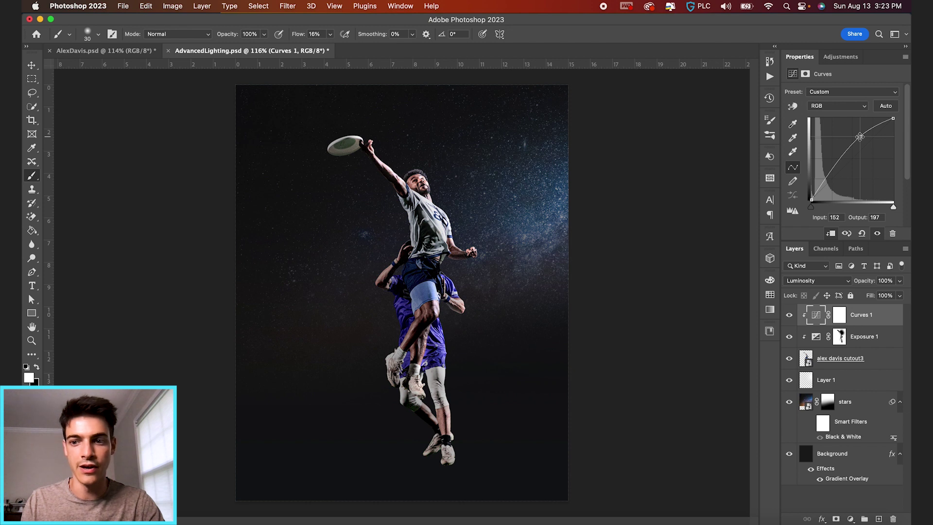
left_click(839, 316)
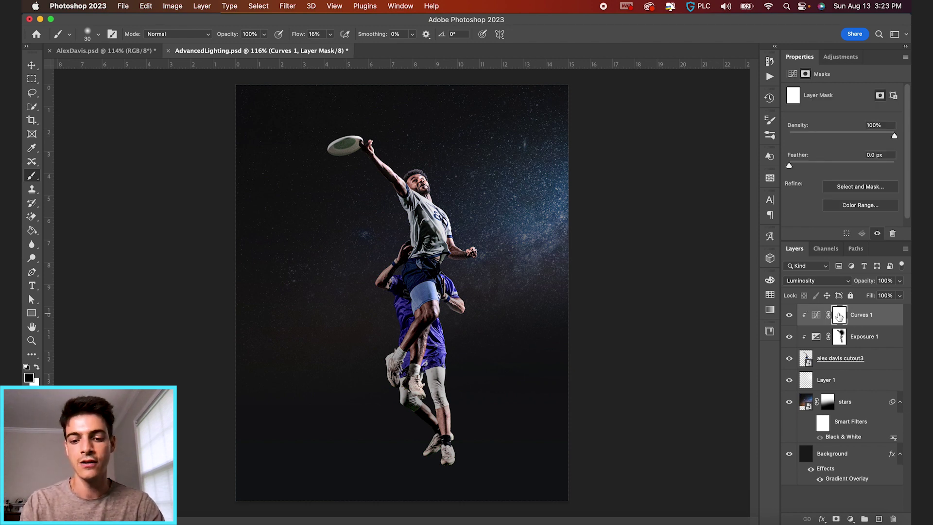
- Invert the Curves 1 mask to black so the brightening is hidden
key("super+i")
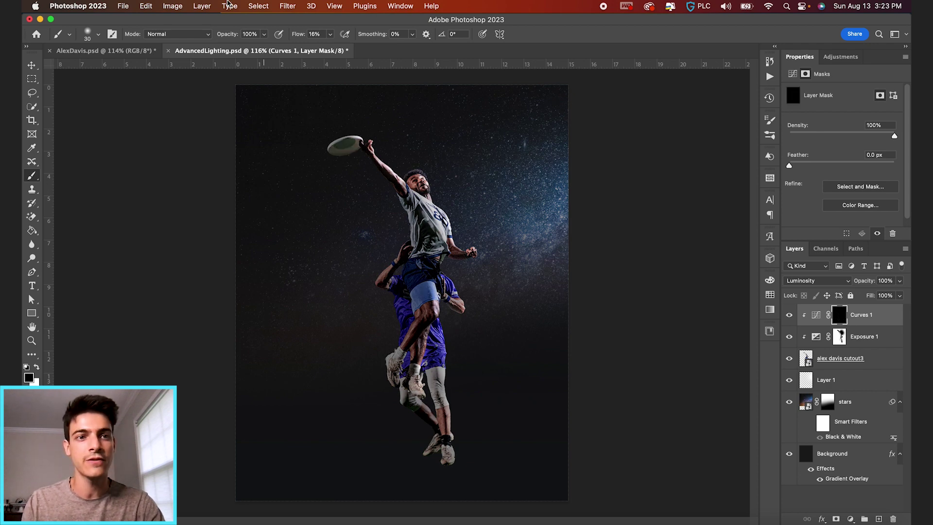
left_click(172, 5)
mouse_move(199, 36)
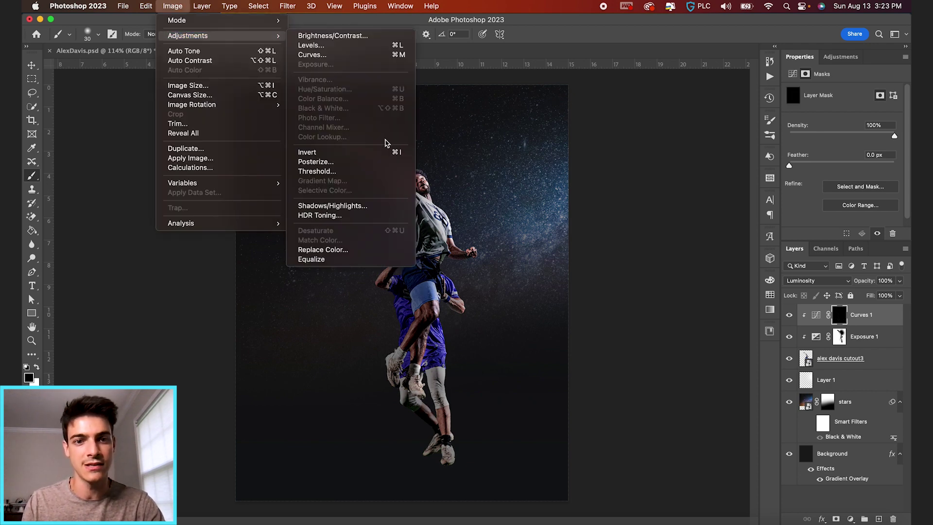
key("Escape")
scroll(435, 215, "up", 5)
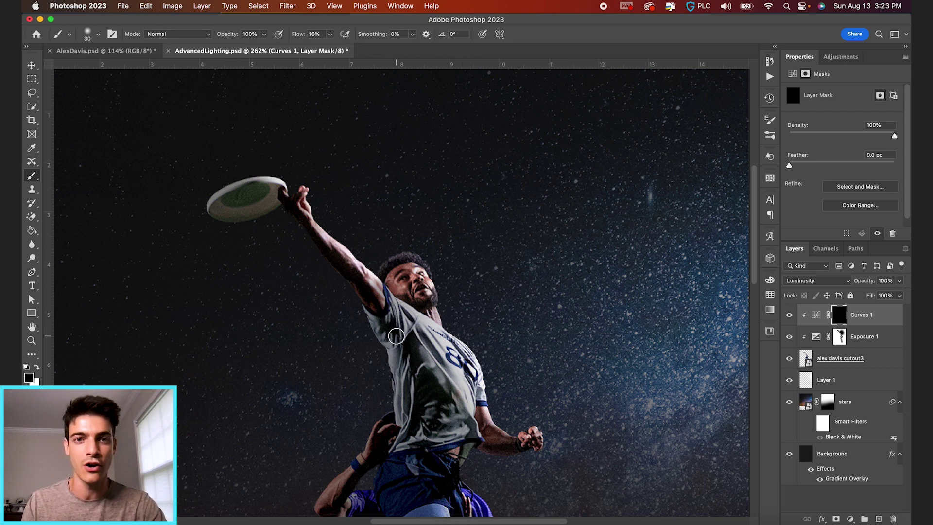
scroll(455, 340, "down", 3)
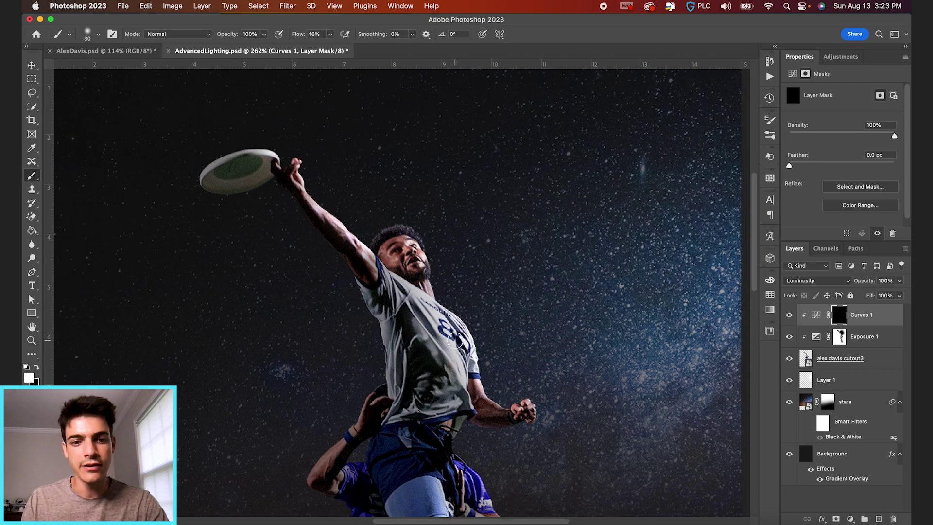
scroll(403, 300, "up", 4)
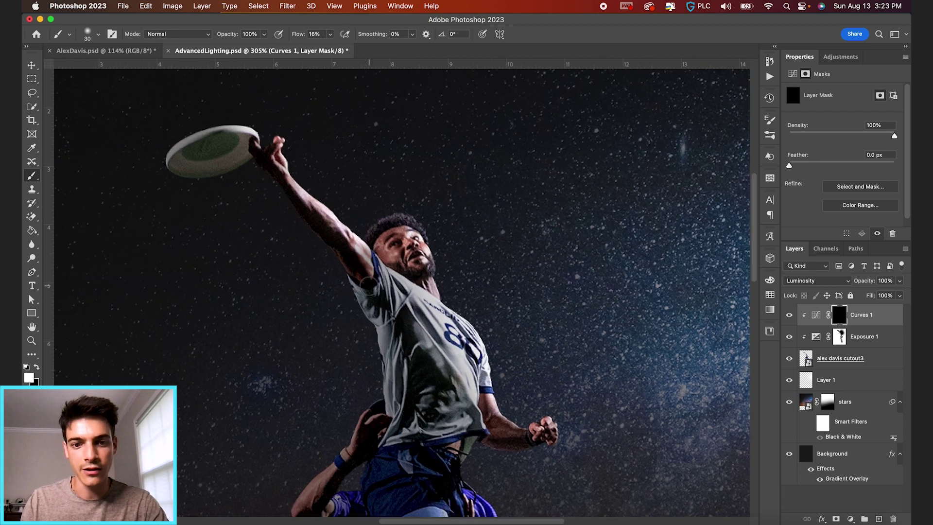
- Paint white at 10% flow onto the player's neck, collar and right side of the face
key("bracketleft")
key("bracketleft")
key("bracketleft")
key("bracketleft")
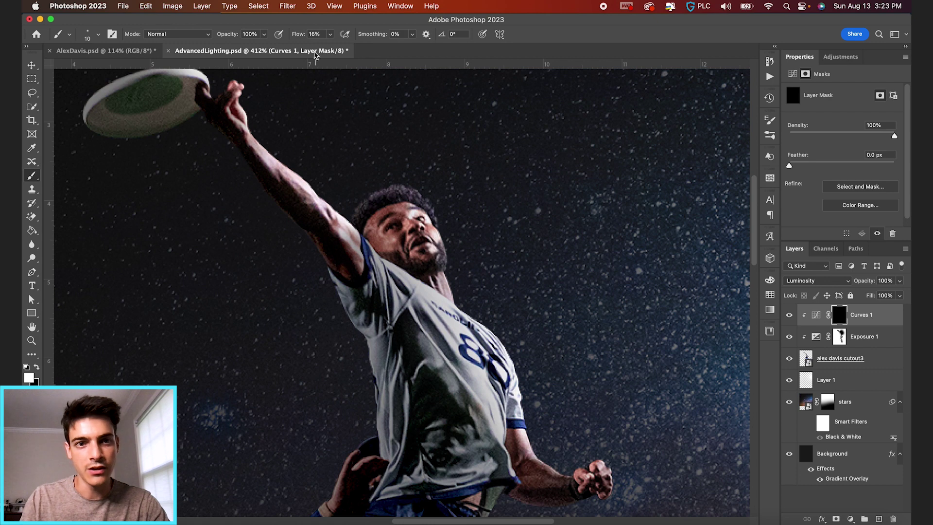
left_click_drag(295, 35, 297, 35)
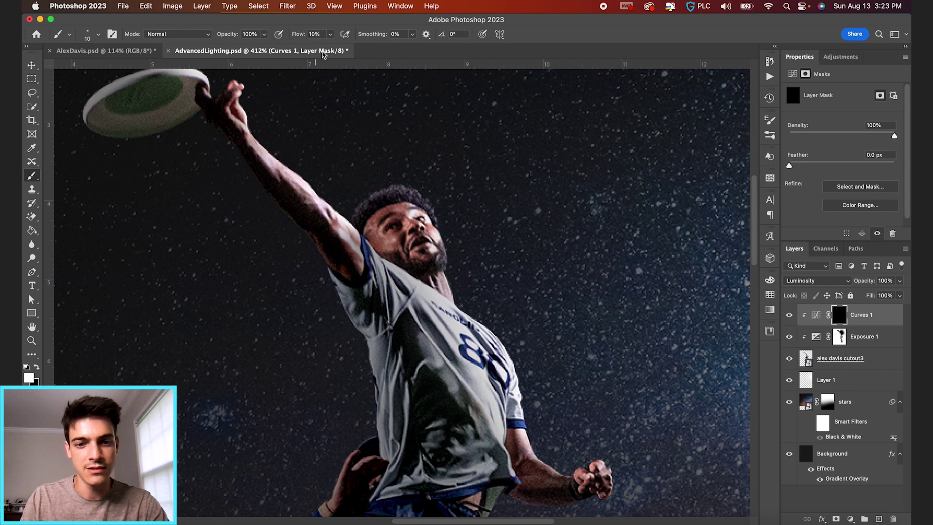
scroll(467, 285, "up", 2)
key("bracketright")
key("bracketright")
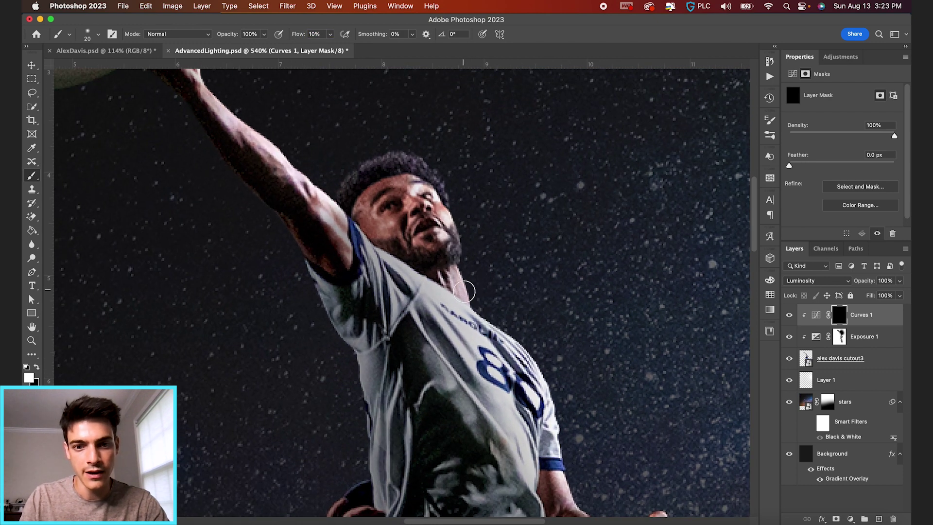
mouse_move(476, 298)
left_mouse_down()
mouse_move(405, 270)
mouse_move(451, 328)
mouse_move(436, 296)
mouse_move(479, 324)
mouse_move(473, 315)
mouse_move(484, 346)
mouse_move(457, 343)
mouse_move(540, 474)
mouse_move(563, 453)
mouse_move(526, 331)
left_mouse_up()
scroll(526, 331, "up", 2)
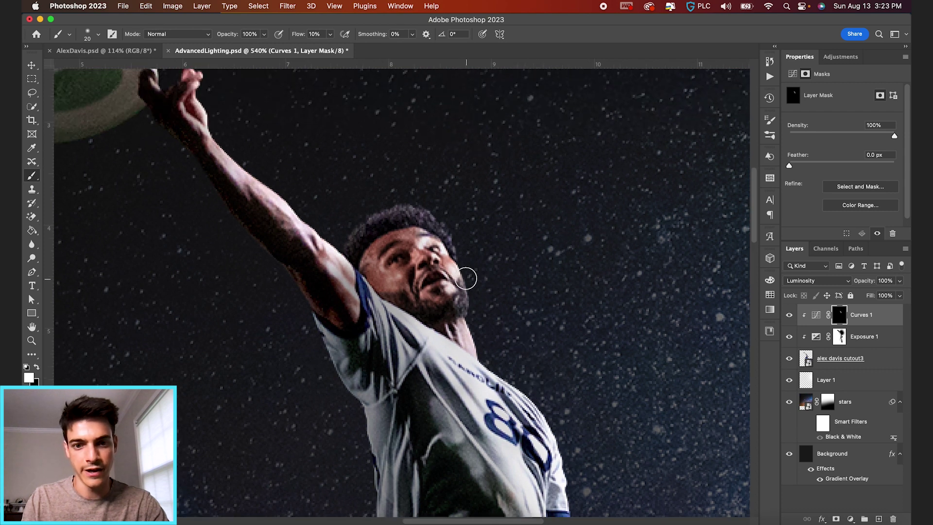
mouse_move(452, 258)
left_mouse_down()
mouse_move(462, 270)
mouse_move(425, 235)
left_mouse_up()
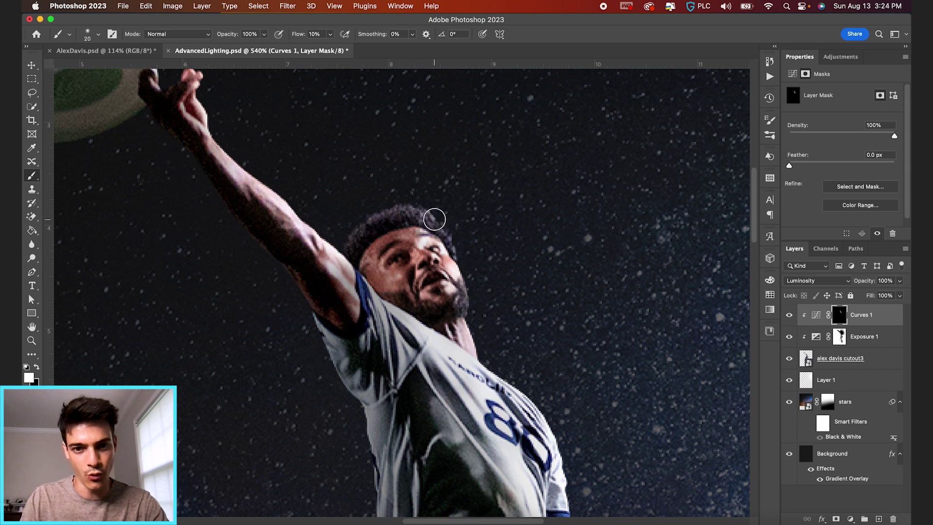
- Resize the brush from 10 to 30, fit the image in view and select Curves 1's curve settings
key("]")
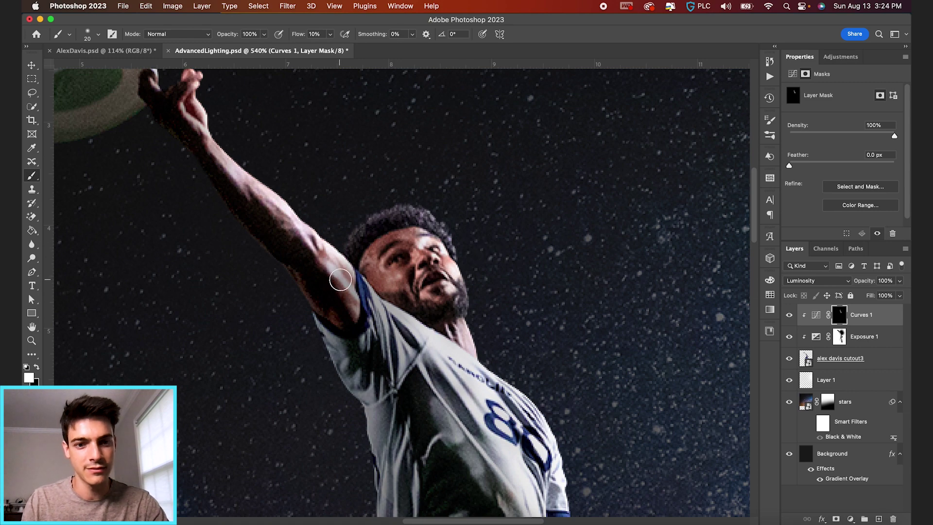
scroll(288, 243, "up", 8)
scroll(288, 243, "left", 5)
scroll(288, 243, "down", 6)
scroll(288, 243, "right", 3)
key("[")
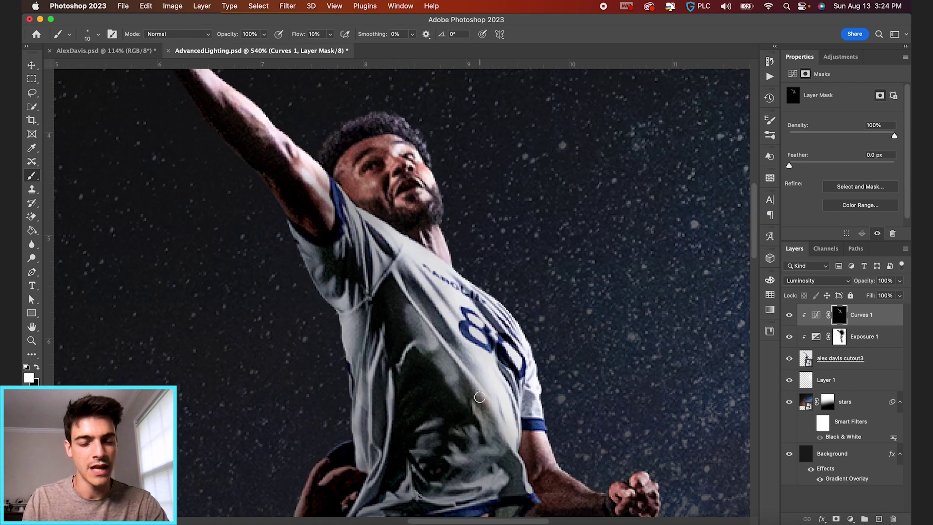
scroll(322, 354, "down", 3)
scroll(322, 353, "down", 2)
scroll(322, 353, "down", 5)
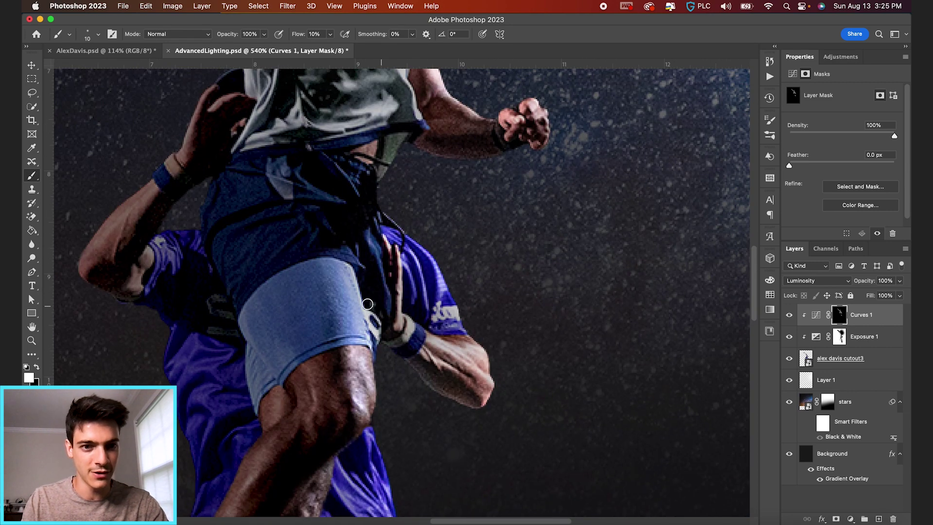
key("]")
scroll(267, 166, "left", 2)
scroll(398, 353, "down", 4)
scroll(399, 353, "right", 2)
scroll(399, 353, "up", 5)
scroll(419, 472, "down", 5)
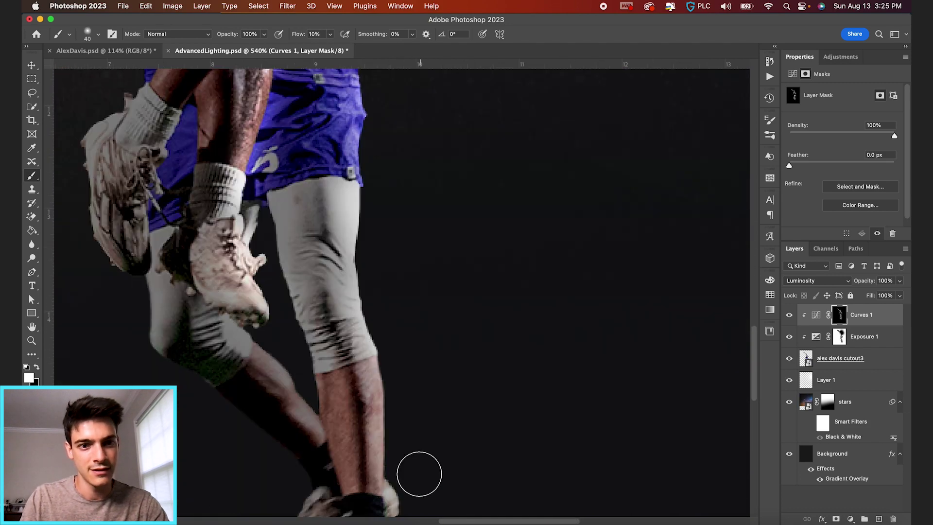
key("super+0")
key("]")
key("]")
key("]")
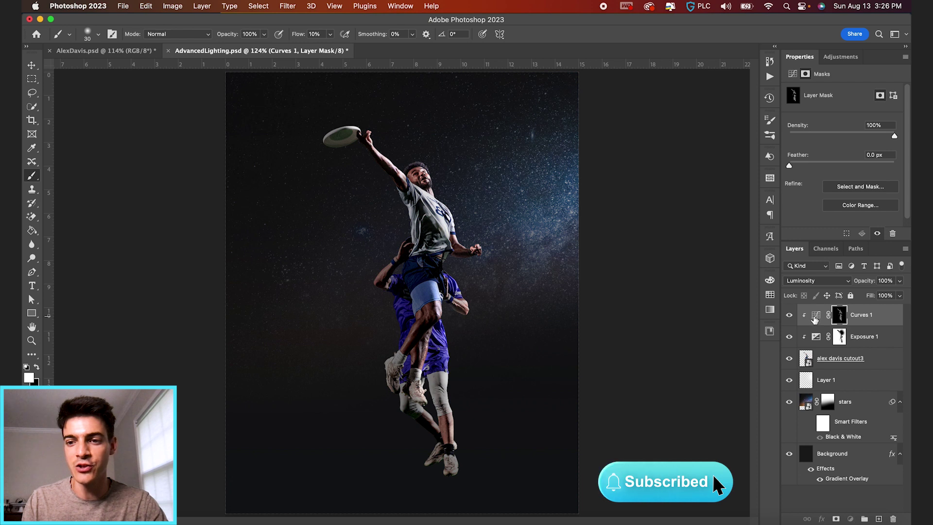
left_click(815, 316)
- Duplicate Curves 1, delete the copy's mask, pull 157 down to 114, and add a black mask
key("super+j")
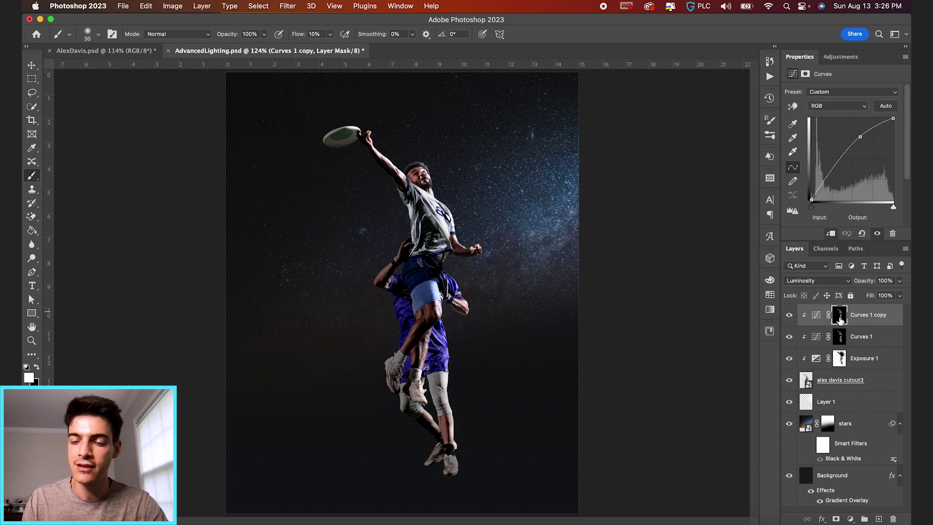
right_click(840, 317)
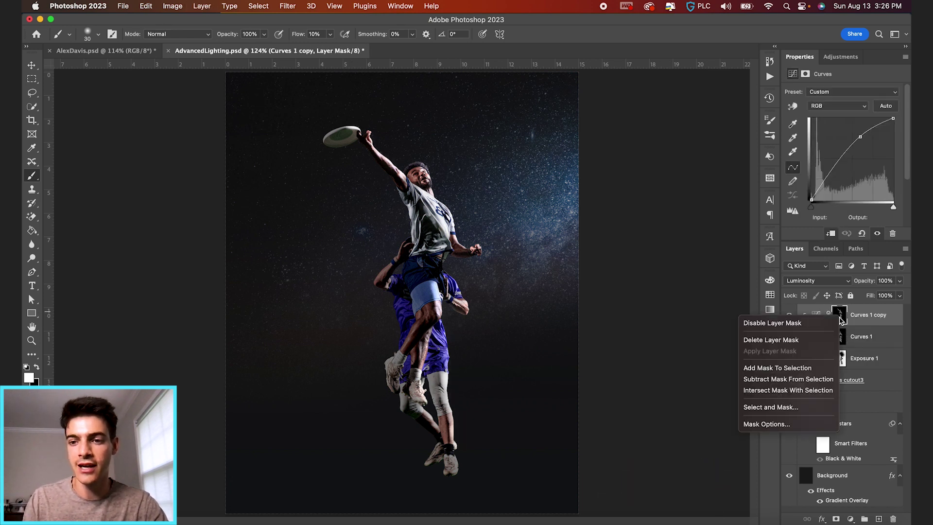
left_click(816, 342)
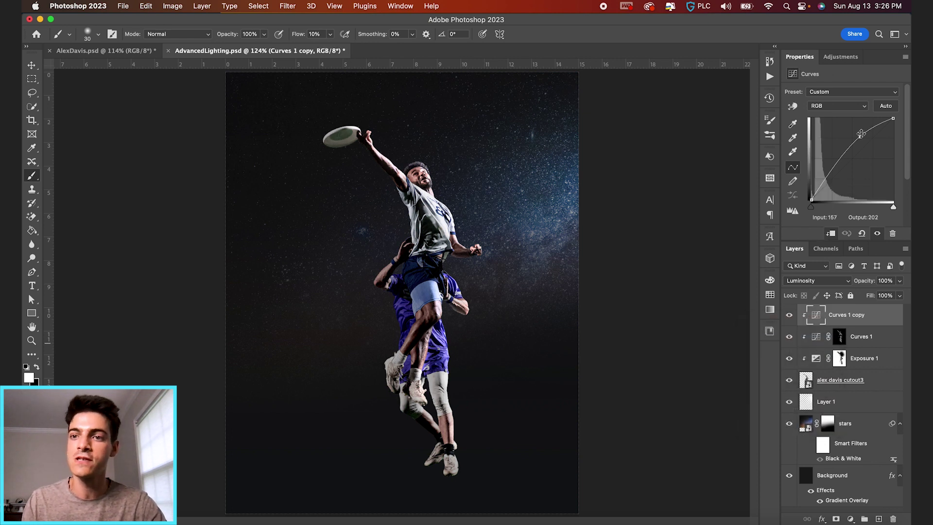
left_click_drag(861, 133, 862, 164)
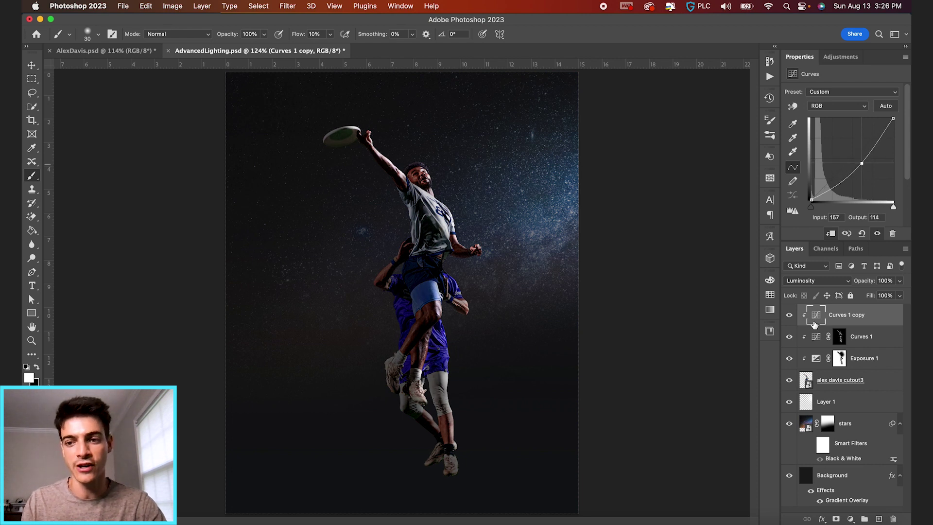
left_click(837, 519, "alt")
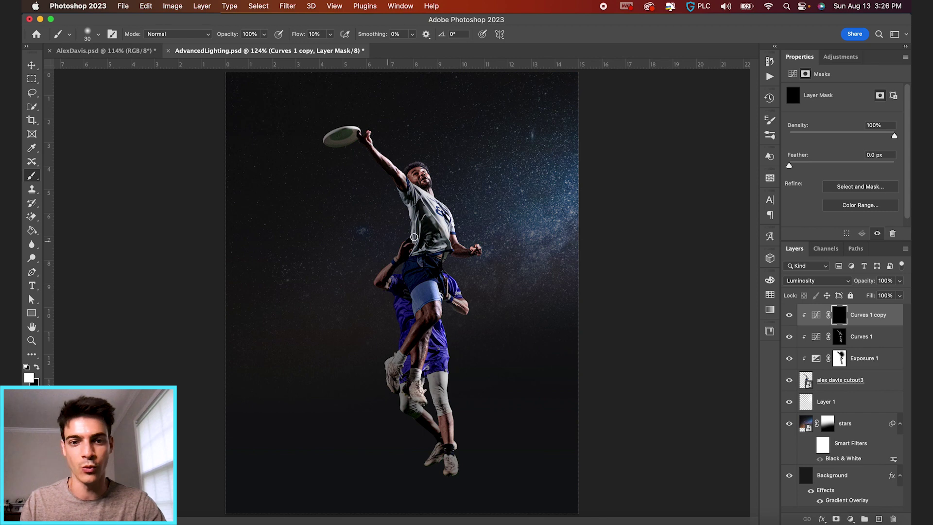
- Paint the darkening onto the player's shoulder, torso and legs with a 10-30 size brush
scroll(432, 246, "up", 6)
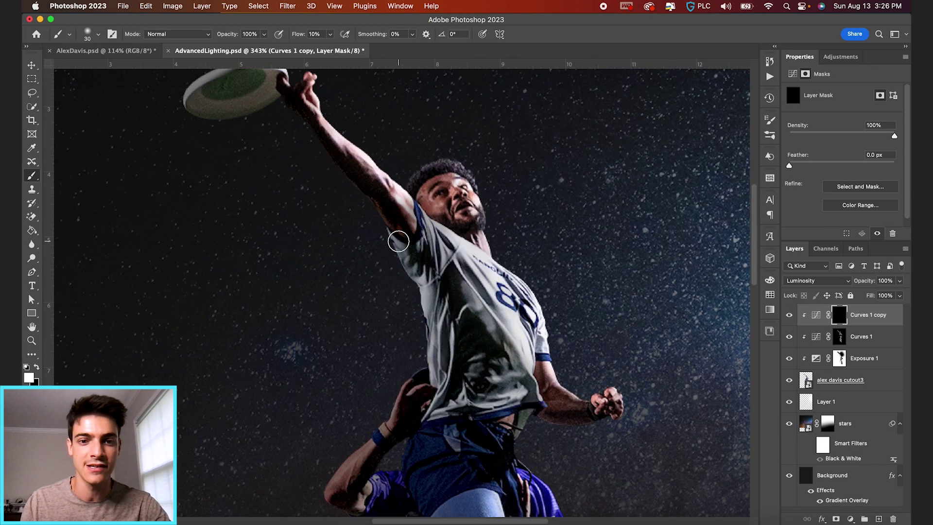
scroll(424, 302, "up", 1)
left_click_drag(425, 302, 404, 200)
scroll(454, 243, "down", 10)
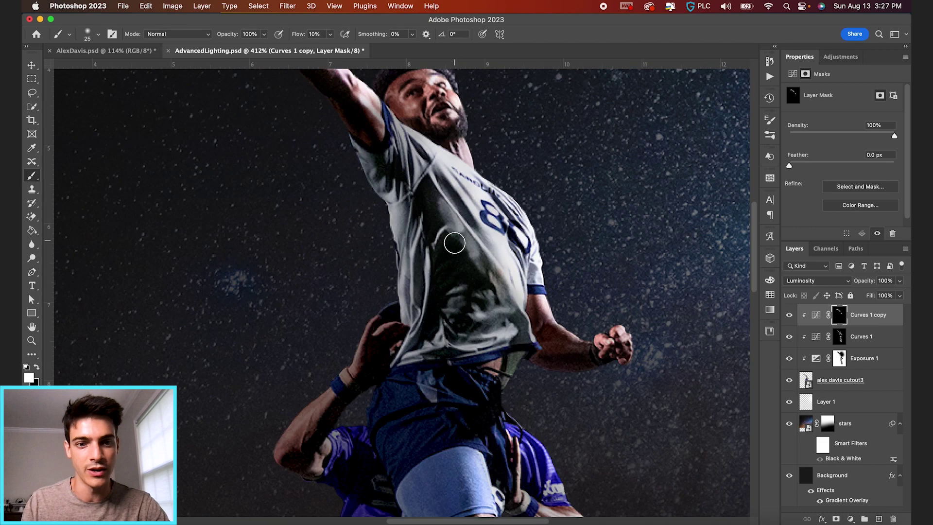
key("bracketleft")
key("bracketleft")
scroll(519, 298, "down", 5)
left_click_drag(462, 343, 331, 316)
scroll(331, 317, "down", 6)
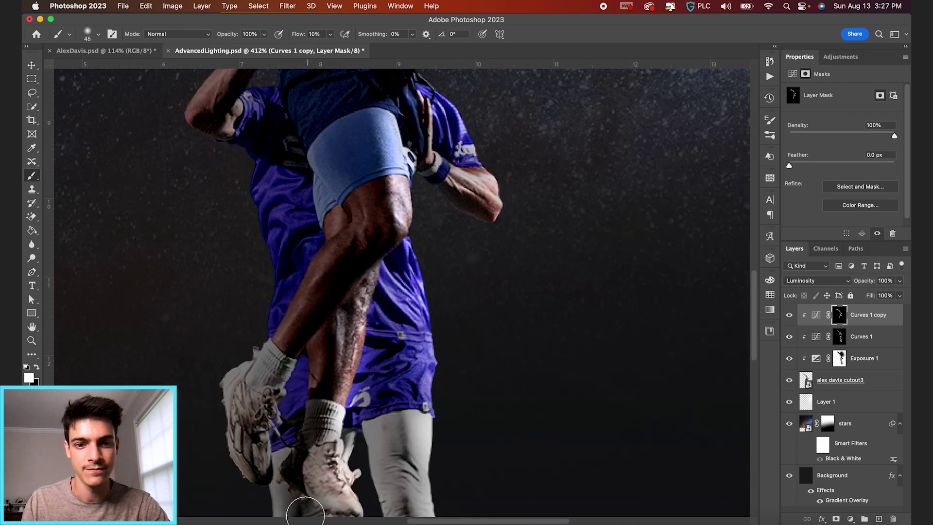
key("bracketright")
key("bracketright")
key("super+0")
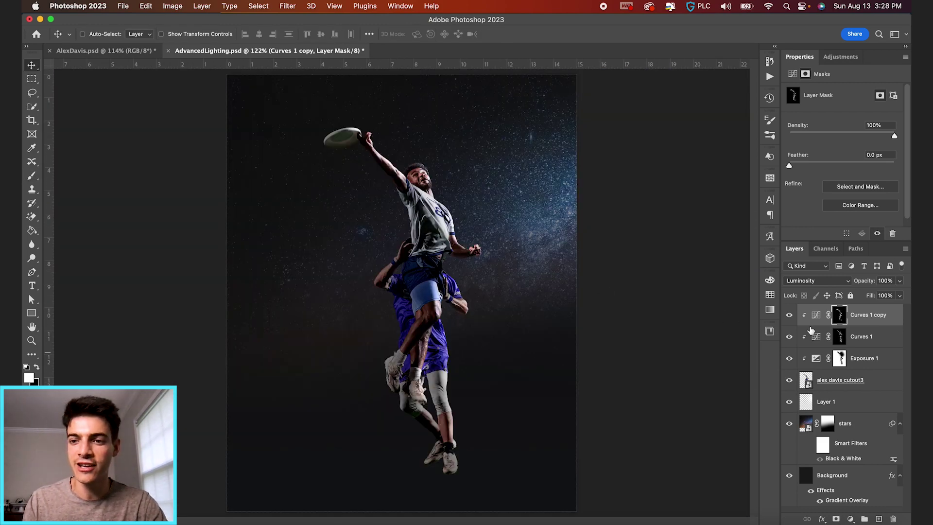
left_click(790, 316)
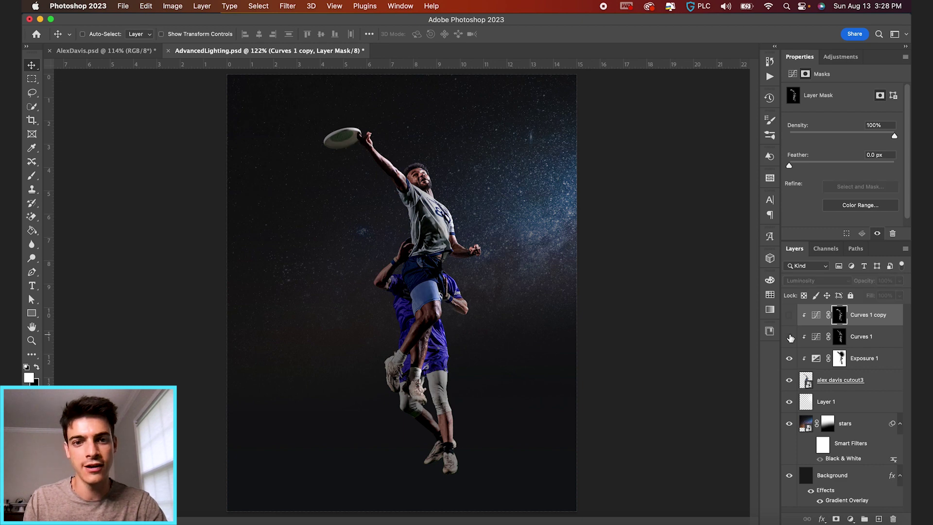
left_click(790, 315)
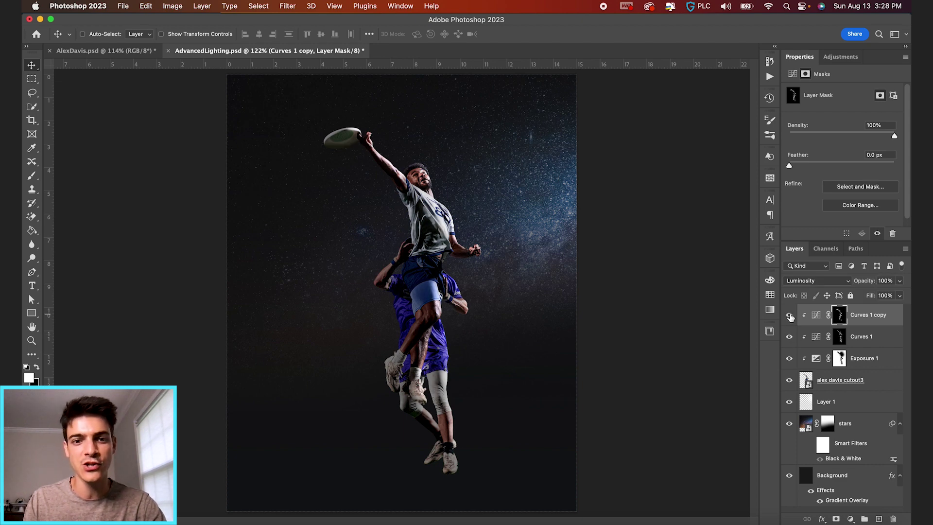
scroll(465, 234, "up", 5)
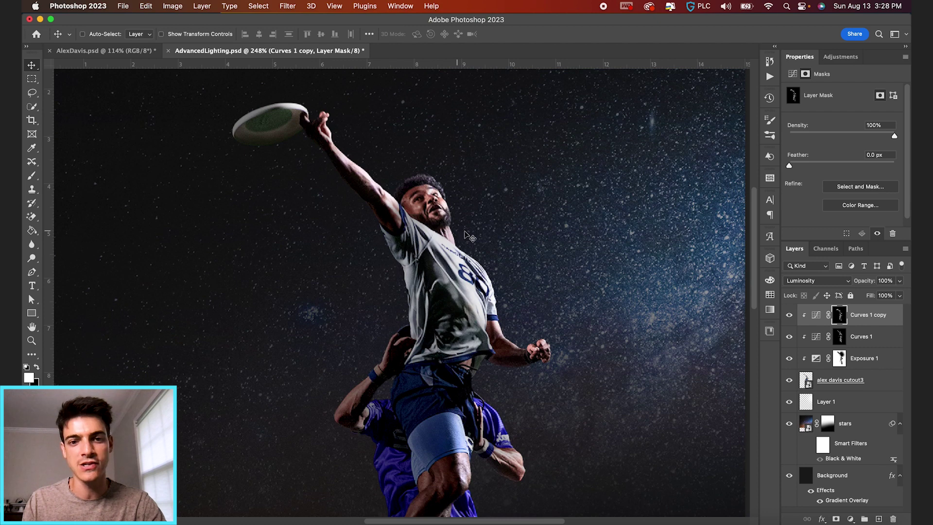
left_click(789, 316)
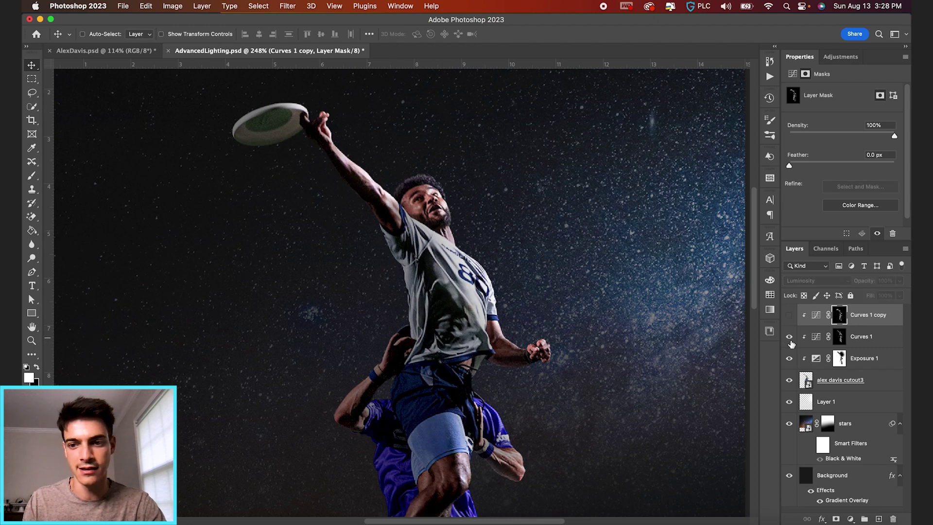
left_click(789, 314)
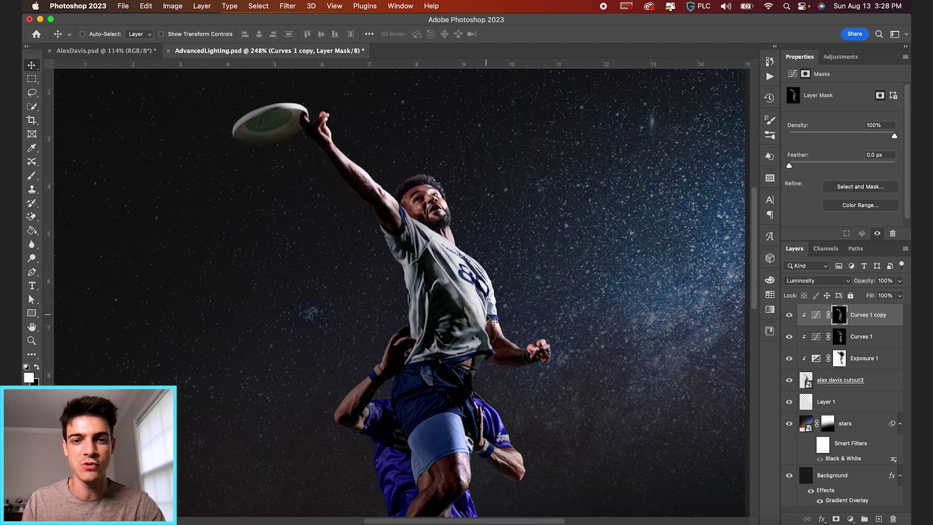
scroll(490, 320, "down", 5)
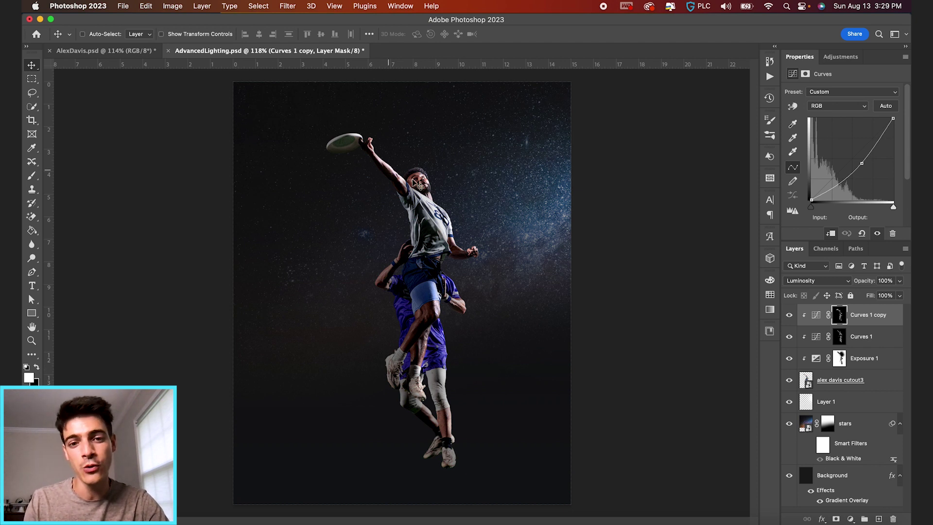
left_click(806, 383)
- Add an Overlay inner shadow to the player at 100% opacity, 18 px distance, angle 30°
left_click(822, 519)
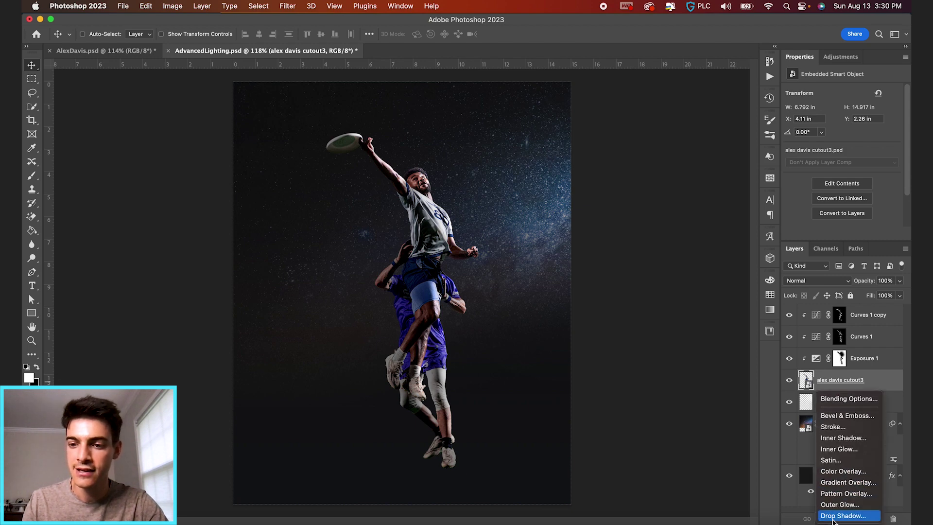
left_click(842, 438)
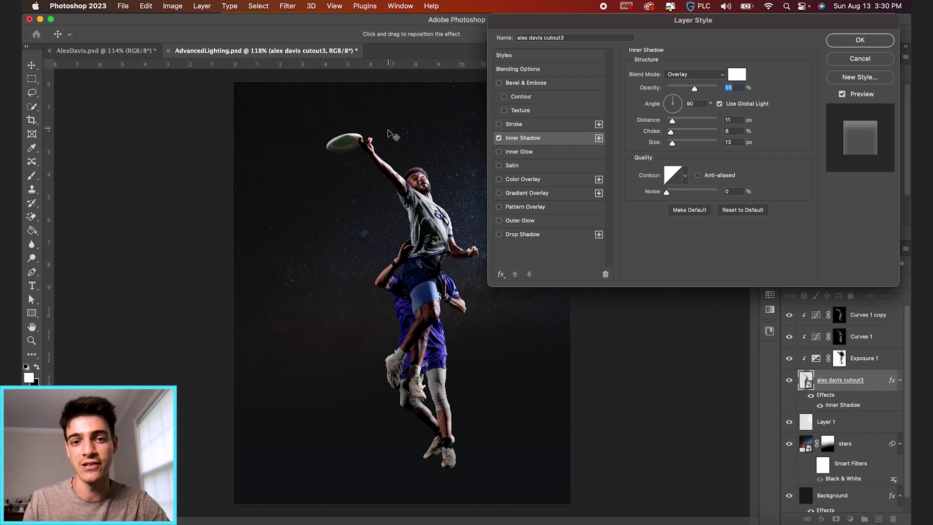
left_click(694, 75)
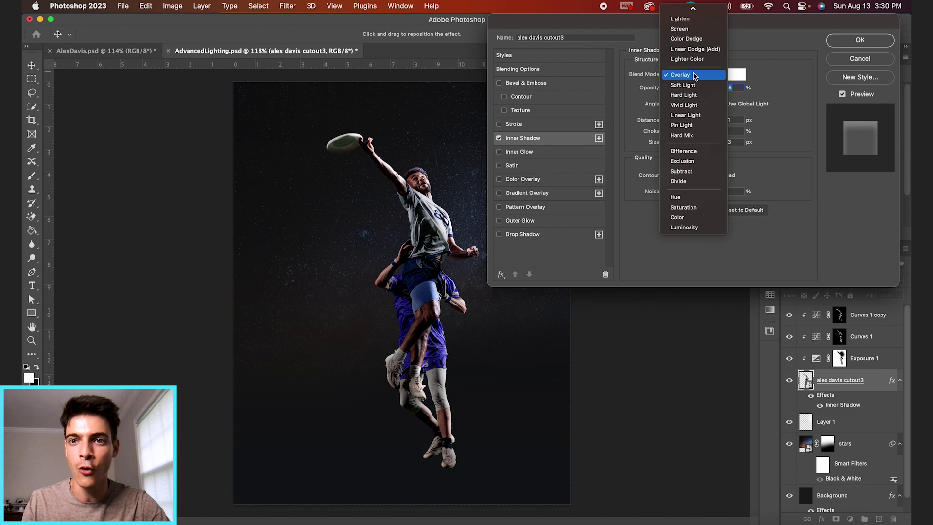
left_click(695, 76)
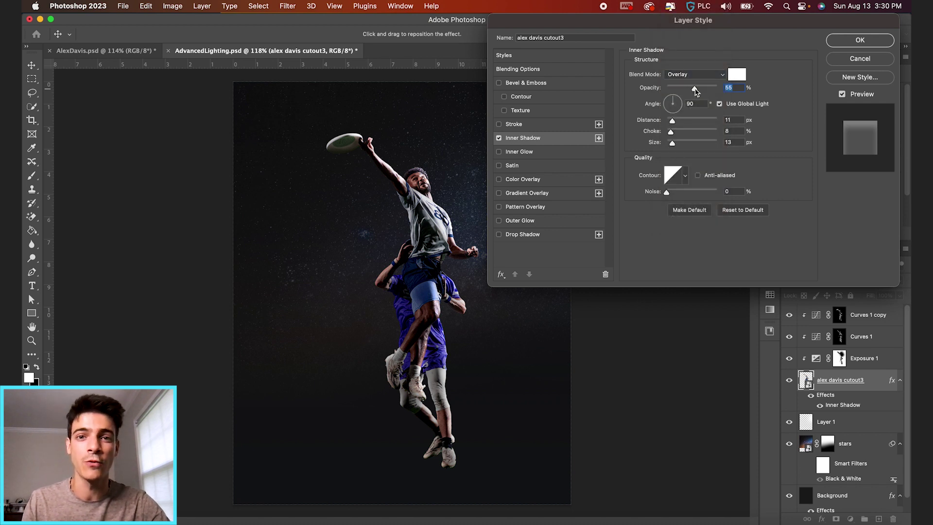
left_click_drag(696, 91, 722, 92)
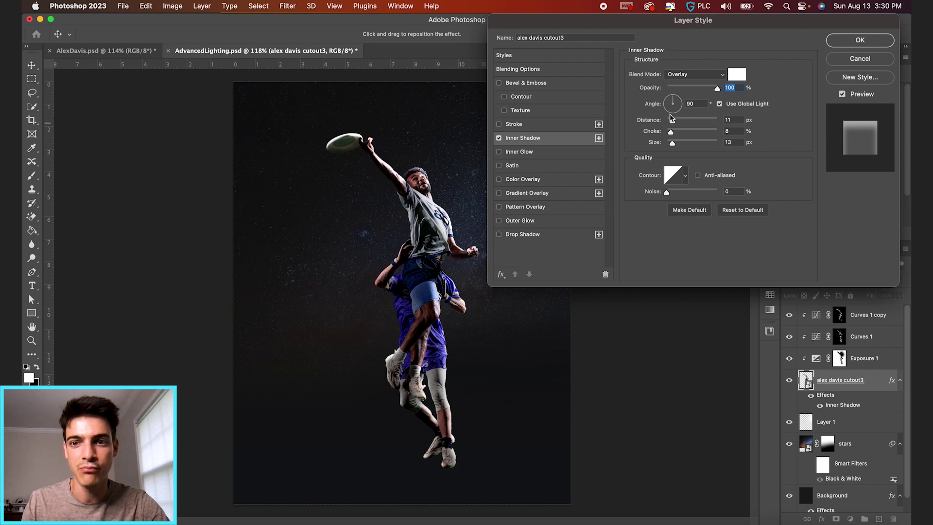
left_click_drag(672, 123, 674, 144)
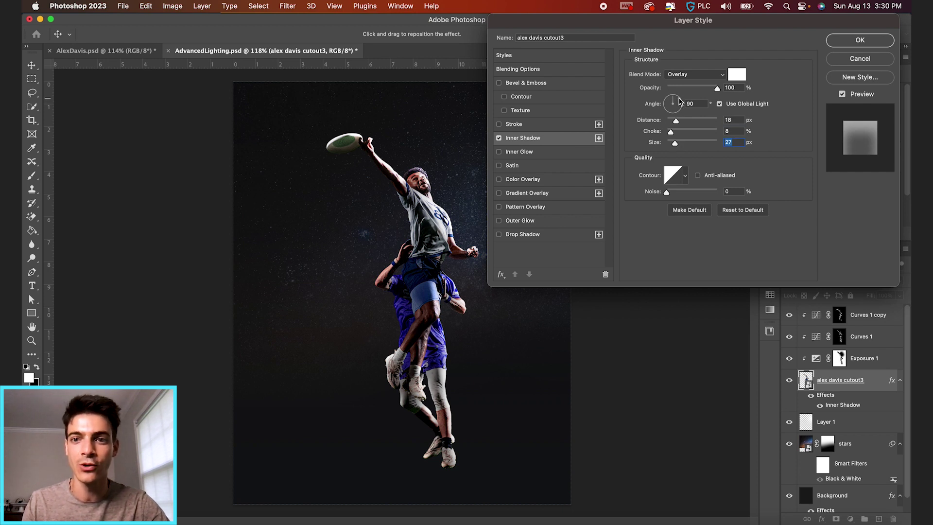
left_click(679, 99)
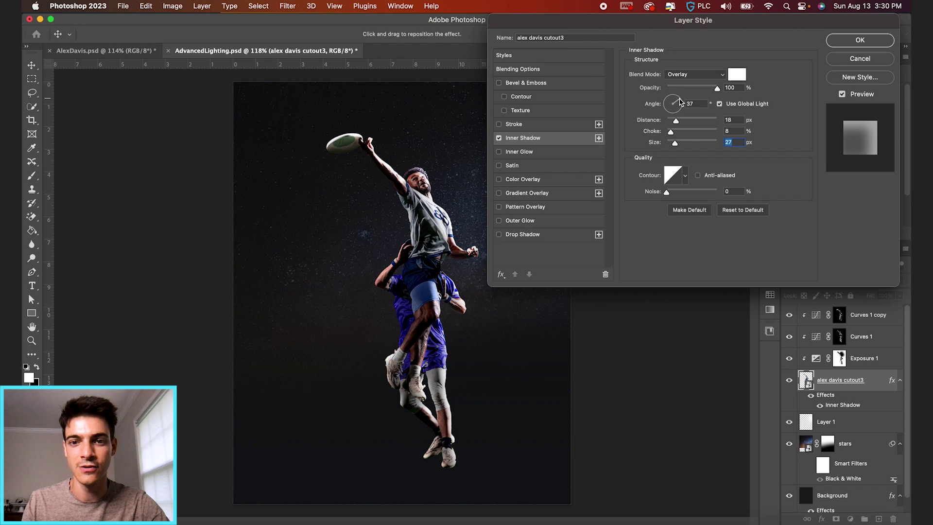
left_click(680, 102)
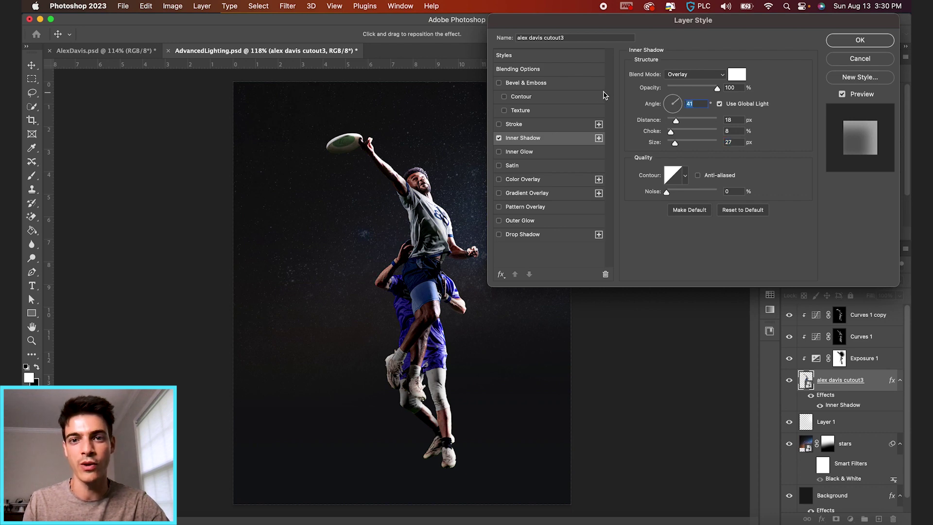
left_click_drag(570, 27, 552, 19)
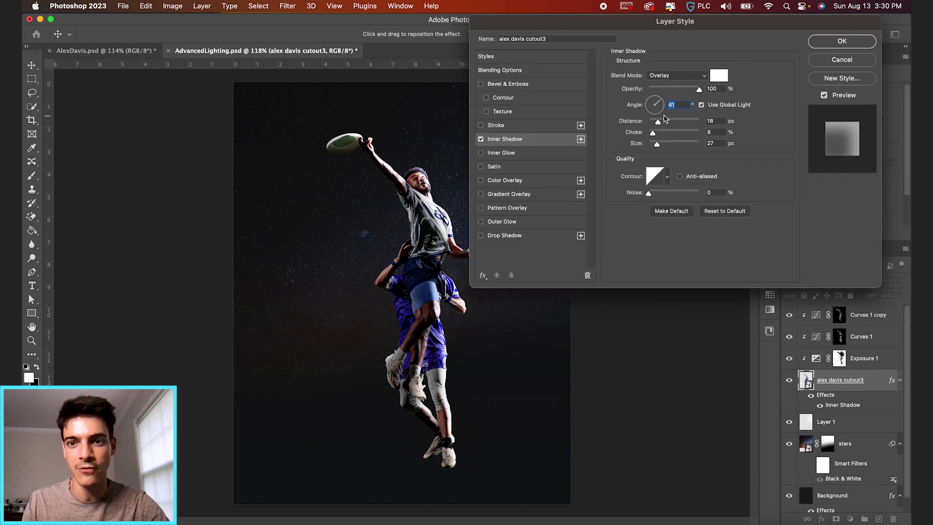
scroll(664, 105, "down", 14)
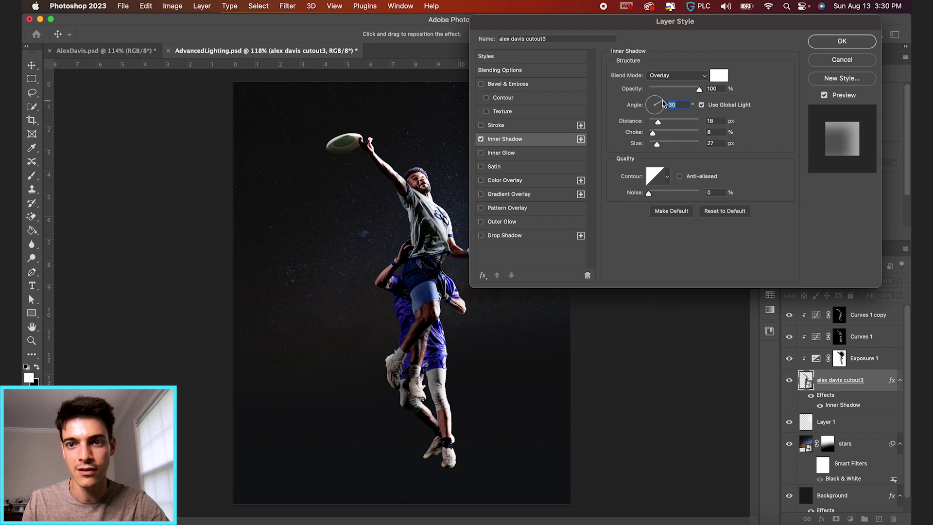
- Refine the inner shadow to 16 px size, 10 px distance and 61% opacity, then apply it
left_click(480, 140)
left_click(480, 139)
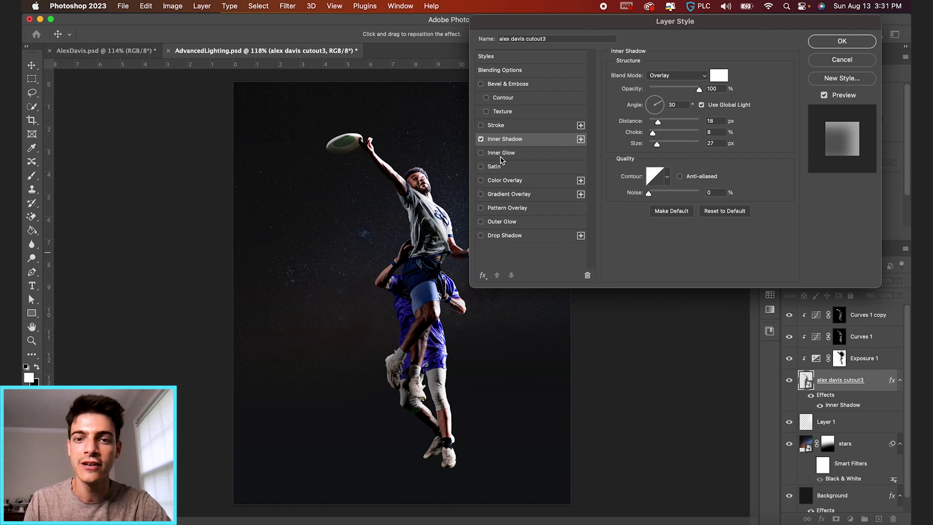
left_click_drag(656, 145, 653, 144)
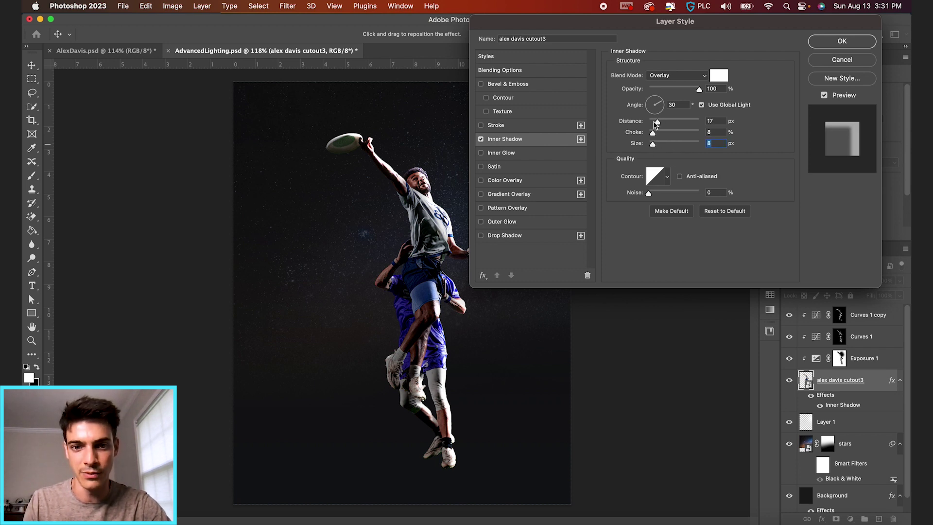
left_click_drag(655, 124, 654, 144)
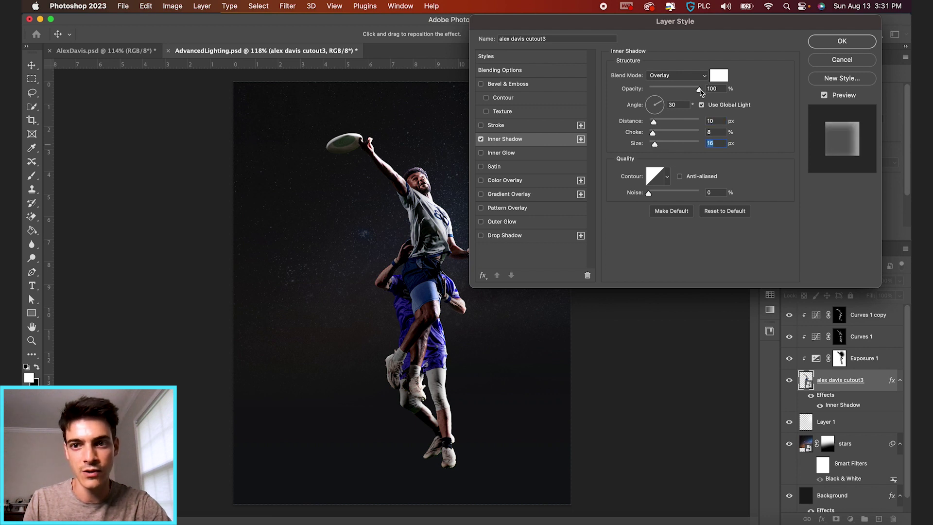
left_click_drag(700, 90, 682, 91)
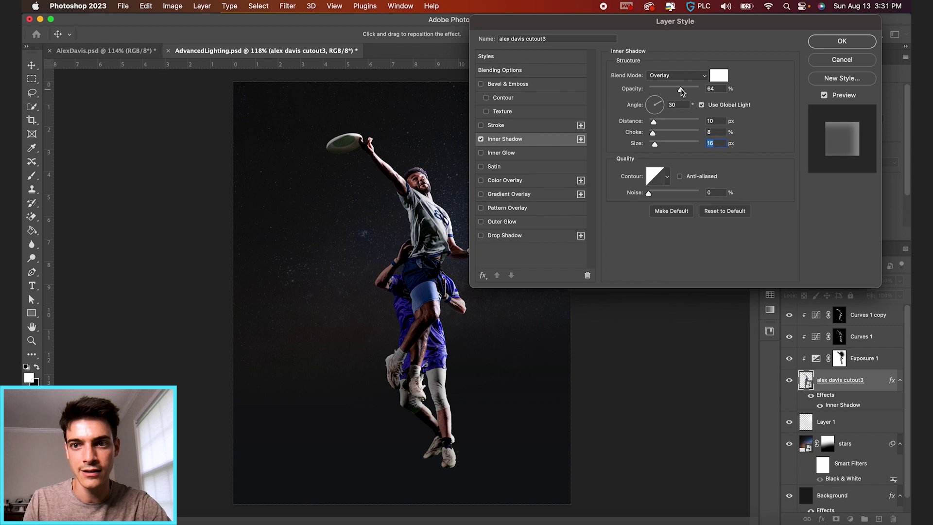
left_click(680, 91)
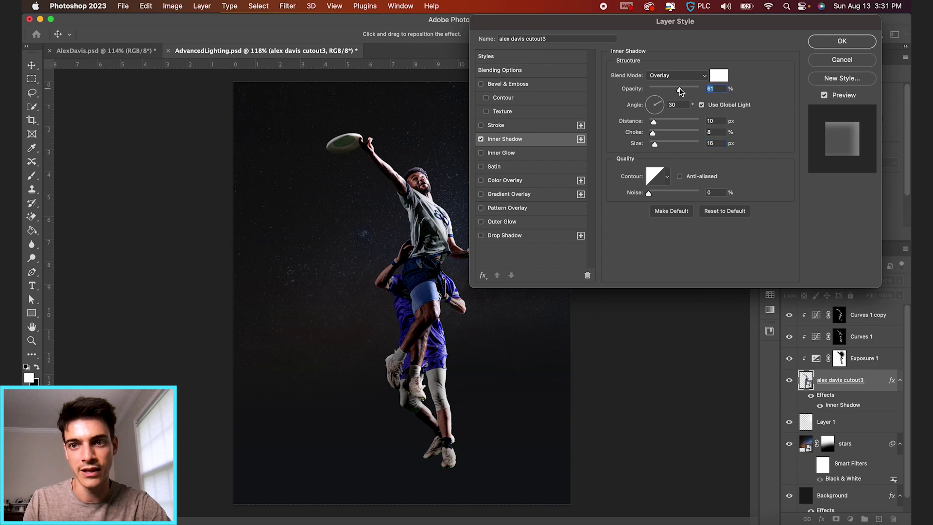
left_click(481, 141)
left_click(481, 141)
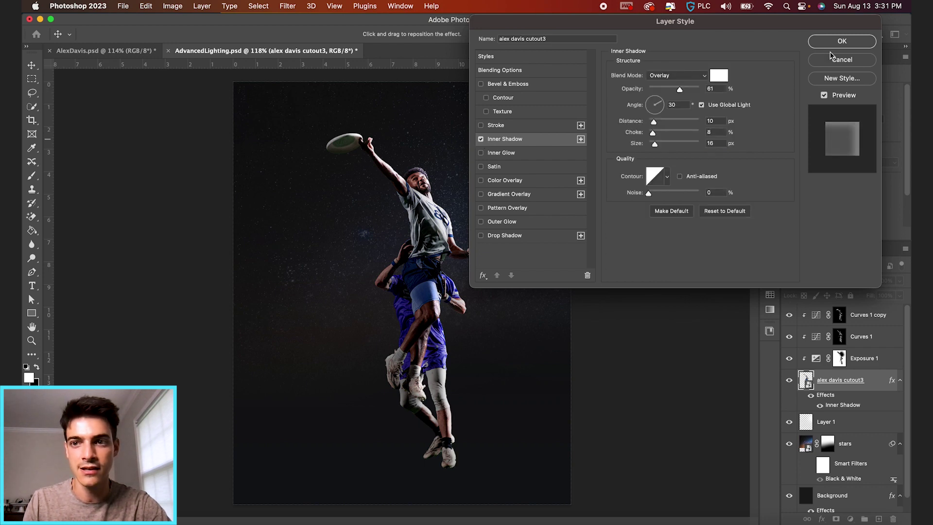
left_click(840, 41)
scroll(668, 353, "up", 5)
- Toggle the player's effects off and on to compare, then select the Curves 1 copy layer
scroll(668, 353, "up", 2)
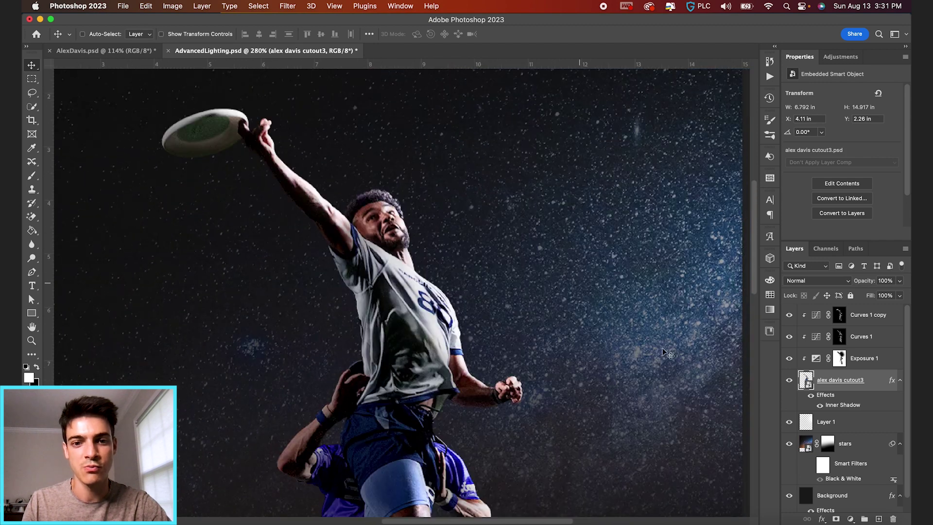
left_click(813, 398)
left_click(813, 399)
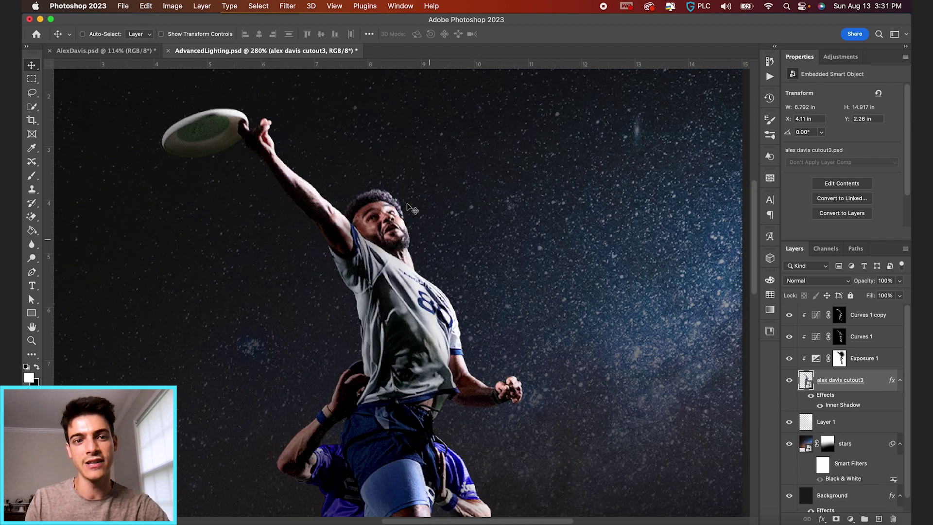
scroll(491, 295, "down", 3)
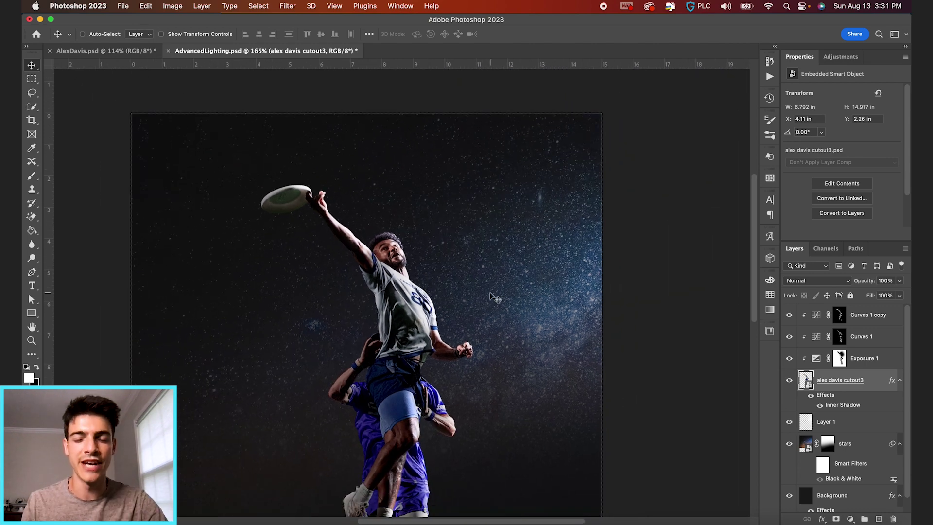
scroll(490, 295, "down", 2)
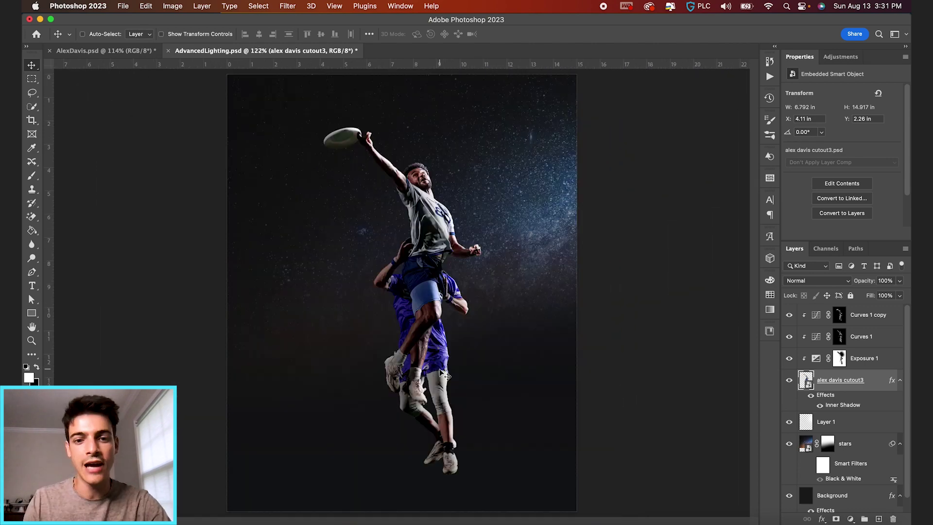
scroll(395, 316, "up", 4)
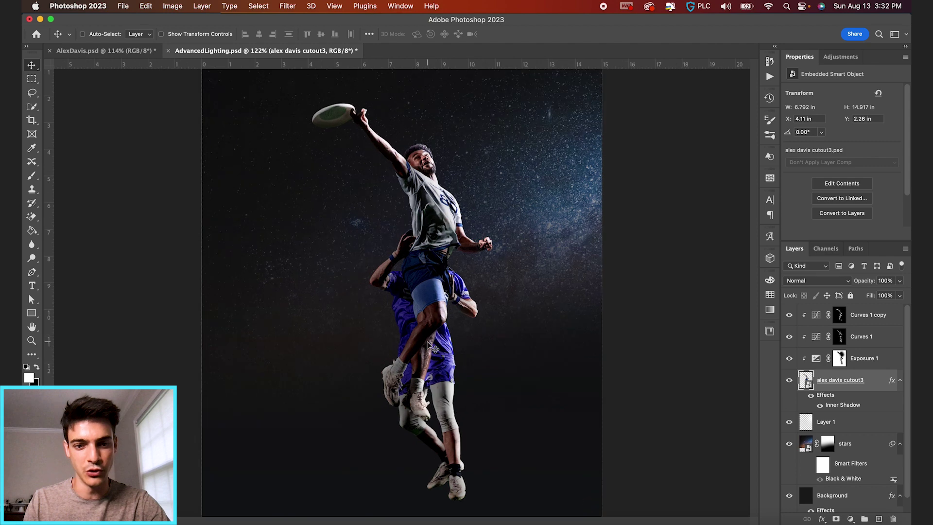
scroll(487, 415, "down", 4)
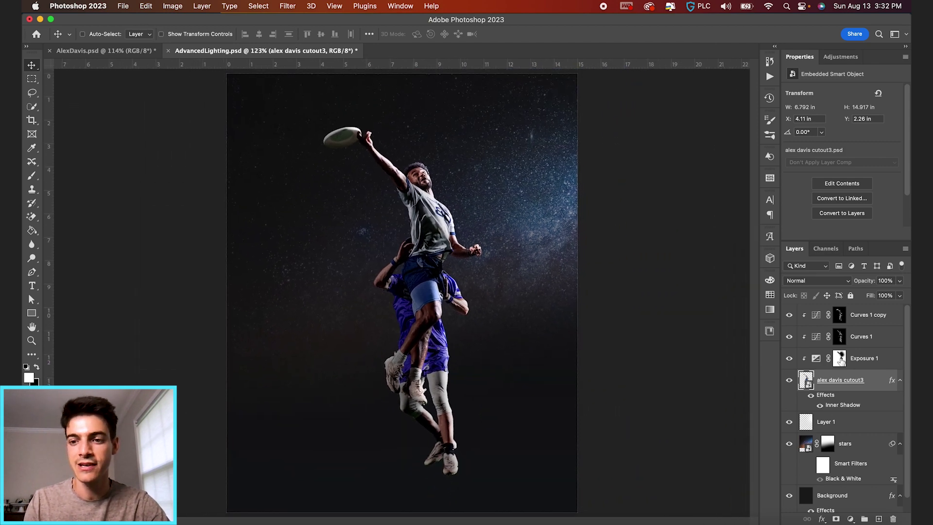
left_click(839, 314)
- Add a Hue/Saturation layer clipped to the players with saturation lowered to -25
left_click(850, 519)
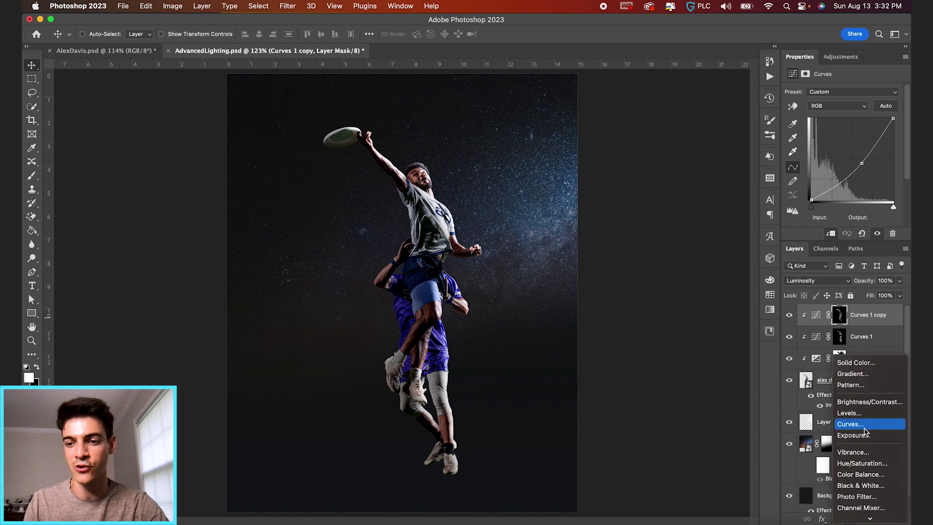
left_click(861, 464)
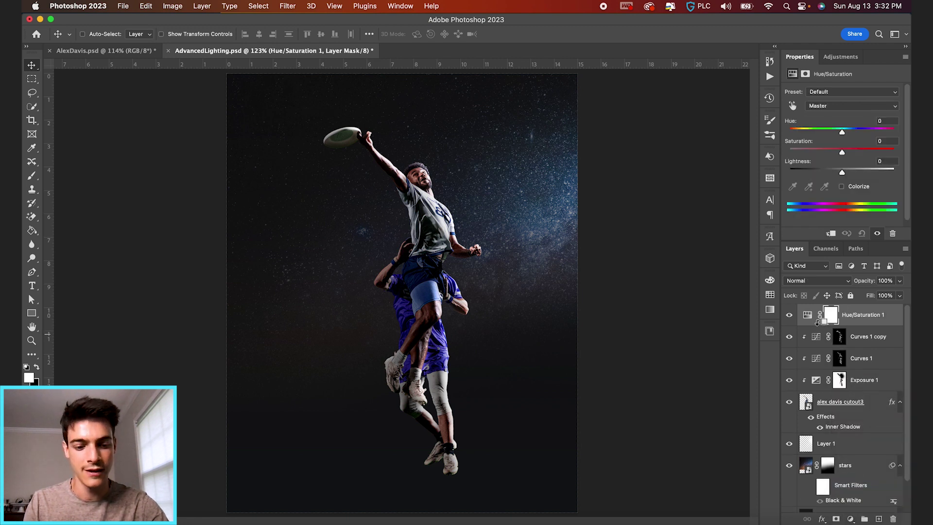
left_click(816, 323, "alt")
left_click(816, 314)
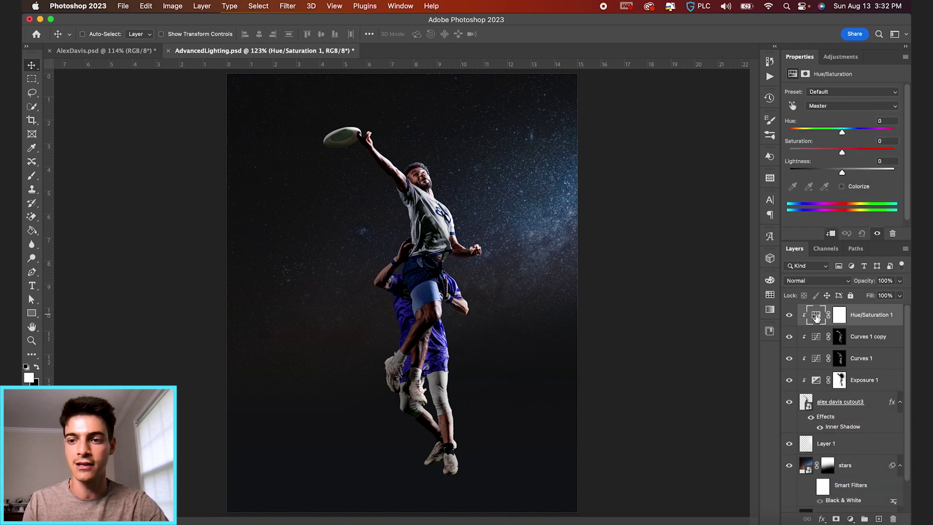
left_click_drag(842, 154, 828, 152)
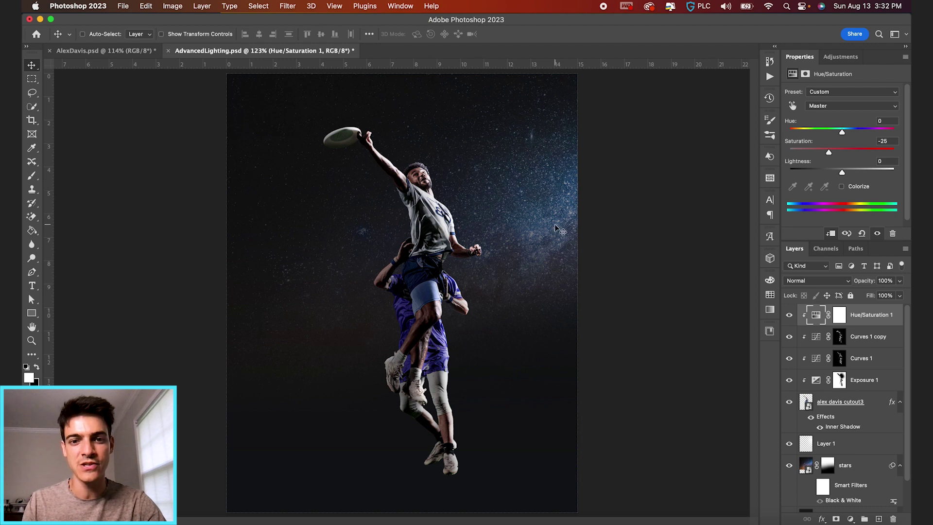
scroll(555, 227, "up", 3)
scroll(559, 287, "down", 3)
scroll(566, 299, "down", 2)
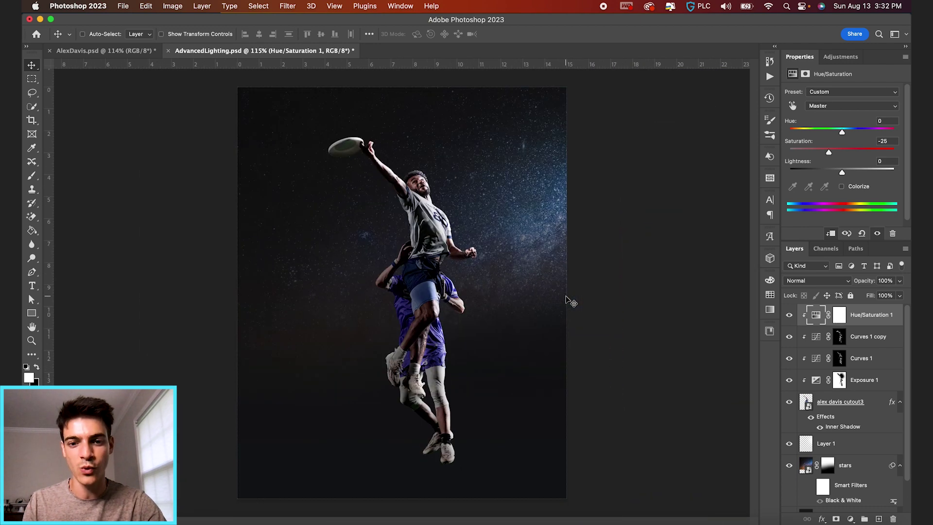
scroll(567, 300, "up", 1)
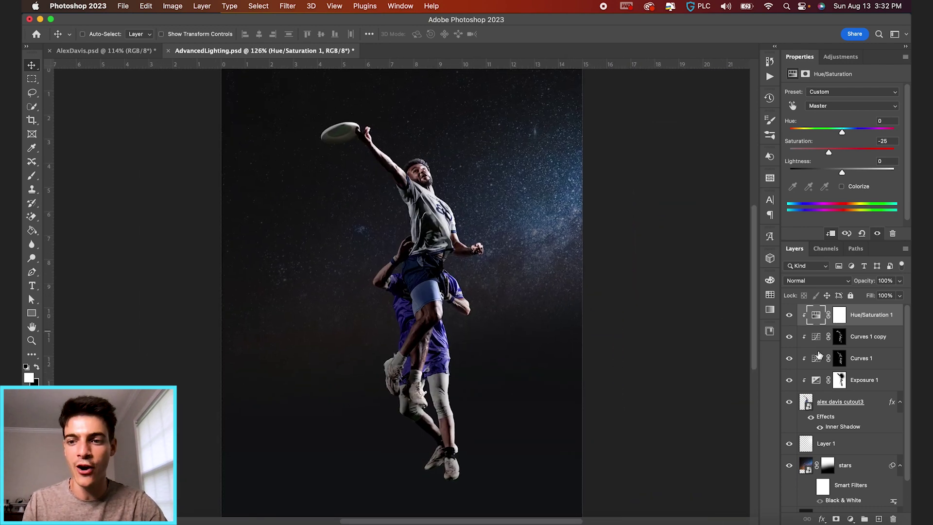
left_click(851, 518)
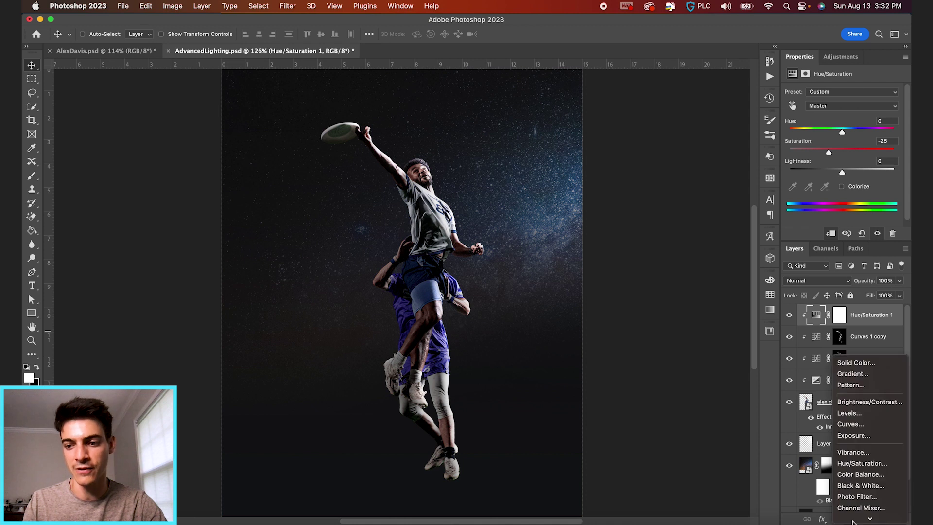
- Add a clipped Hue/Saturation 2 layer, colorized with hue 208, saturation 23, lightness +8
left_click(856, 459)
left_click(816, 323, "alt")
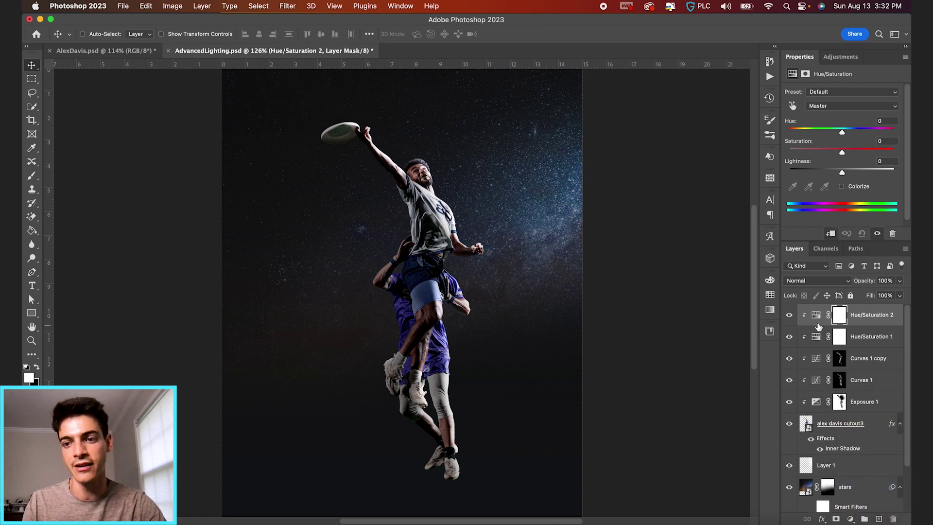
left_click(817, 318)
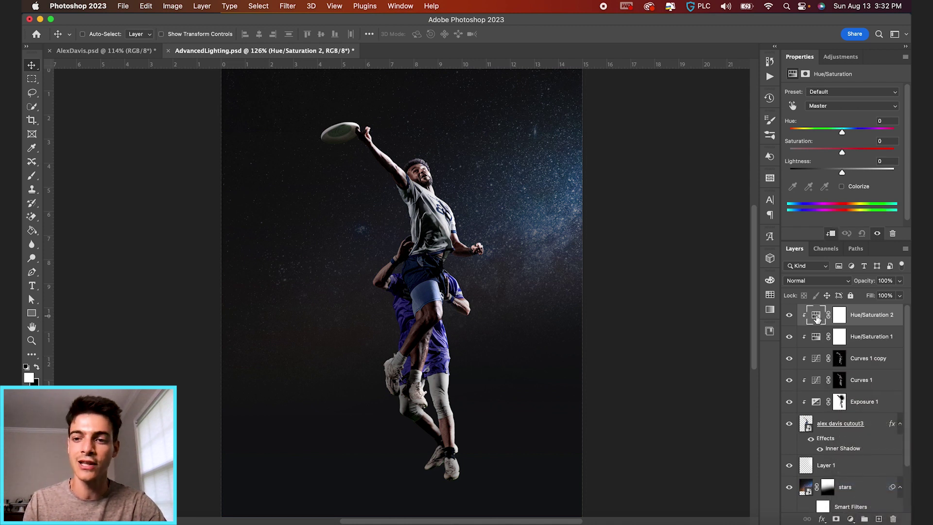
left_click(856, 188)
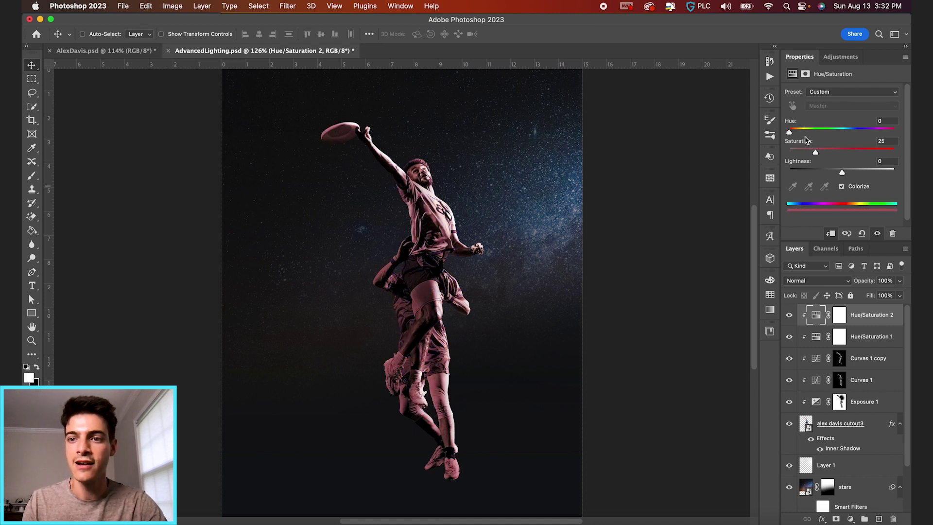
left_click_drag(789, 132, 850, 134)
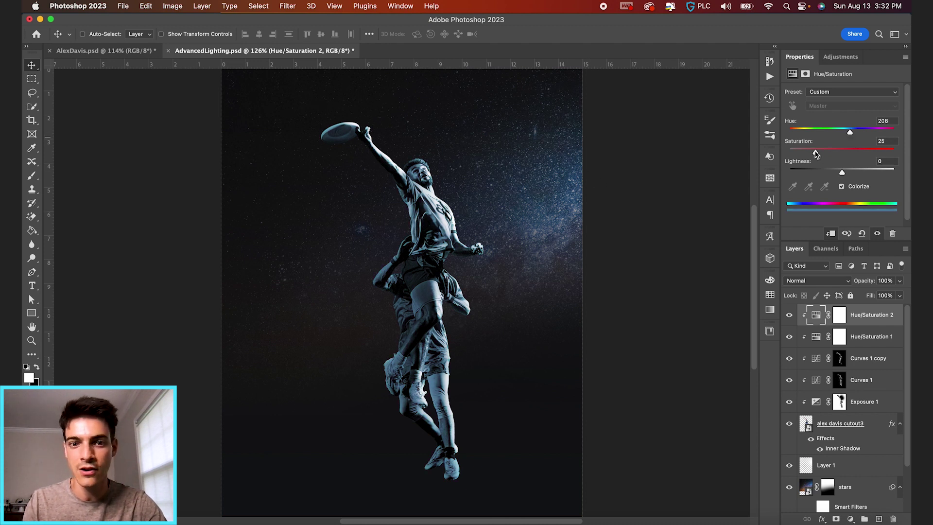
mouse_move(816, 153)
left_mouse_down()
mouse_move(851, 153)
mouse_move(826, 153)
mouse_move(834, 154)
left_mouse_up()
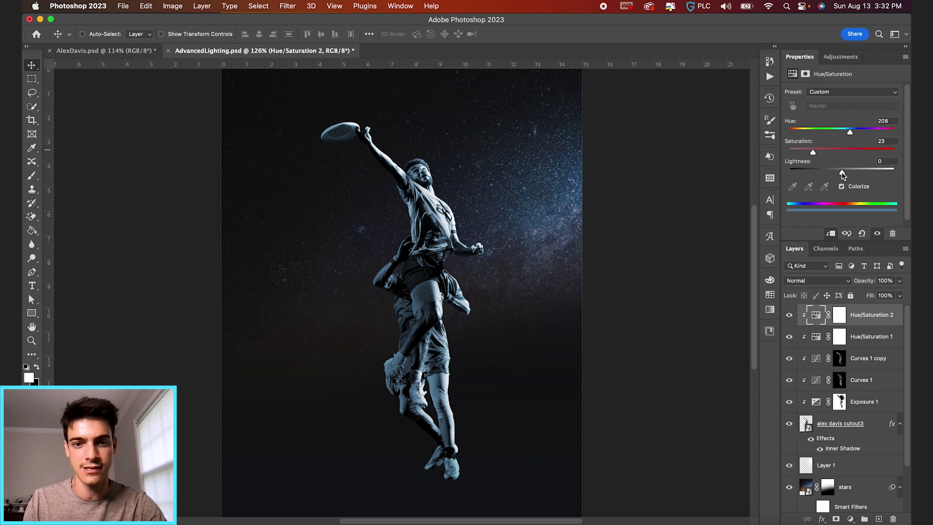
left_click_drag(841, 172, 843, 172)
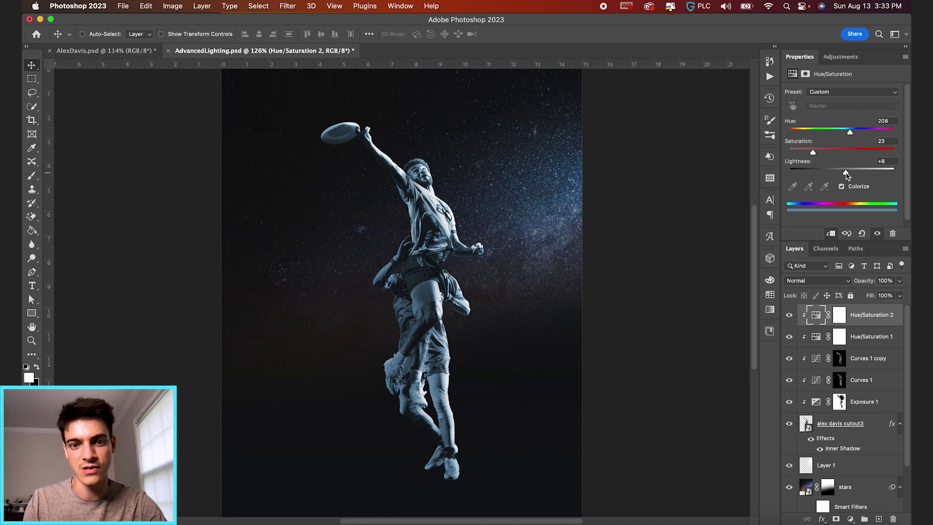
- Invert the Hue/Saturation 2 mask so the blue tint disappears
left_click(841, 318)
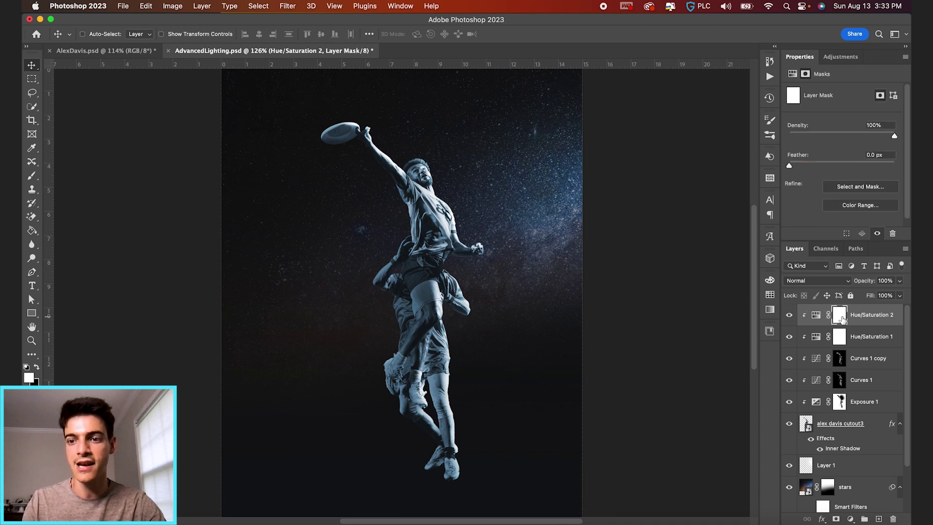
key("super+i")
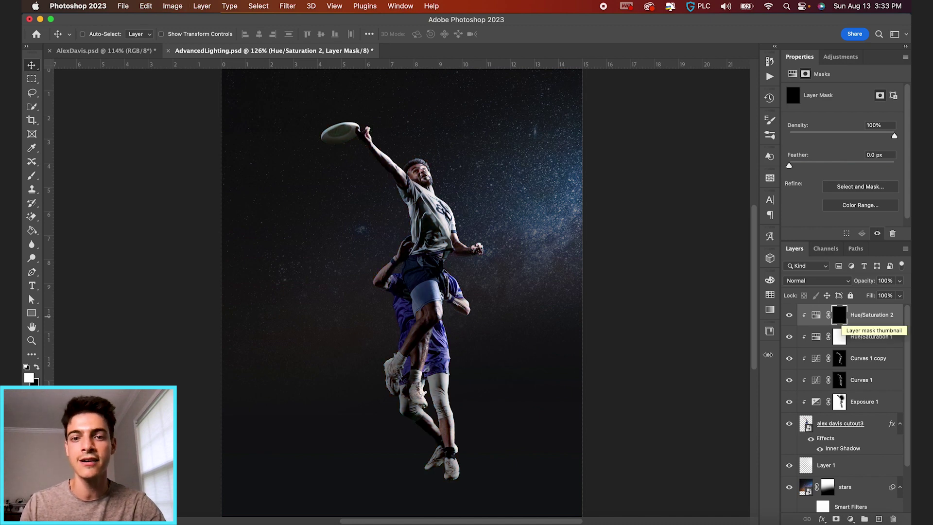
scroll(490, 250, "up", 5)
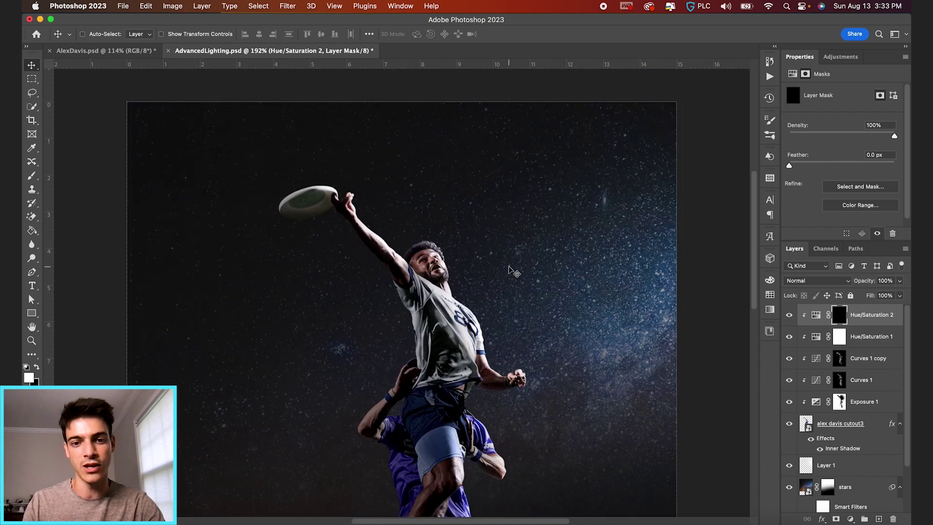
- Paint white on the mask with a 100% flow brush to restore blue along the arm's edge
key("b")
key("bracketright")
key("bracketright")
key("bracketright")
key("bracketright")
key("bracketright")
key("bracketright")
key("bracketright")
key("bracketright")
key("bracketright")
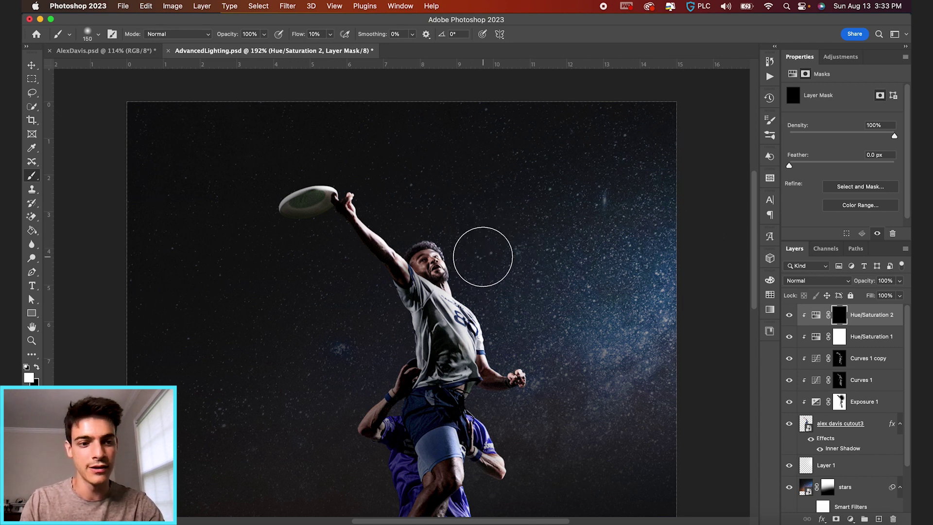
key("bracketleft")
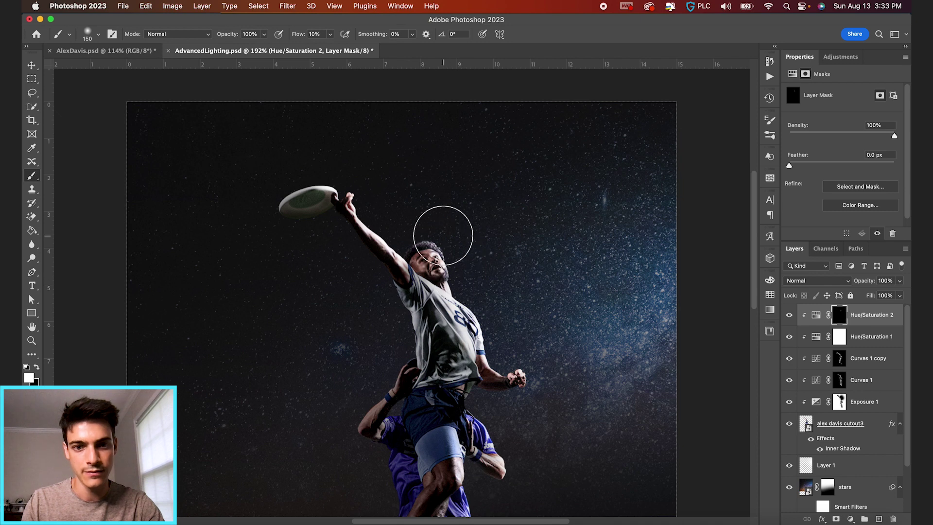
scroll(448, 228, "up", 5)
key("bracketleft")
key("bracketleft")
key("bracketleft")
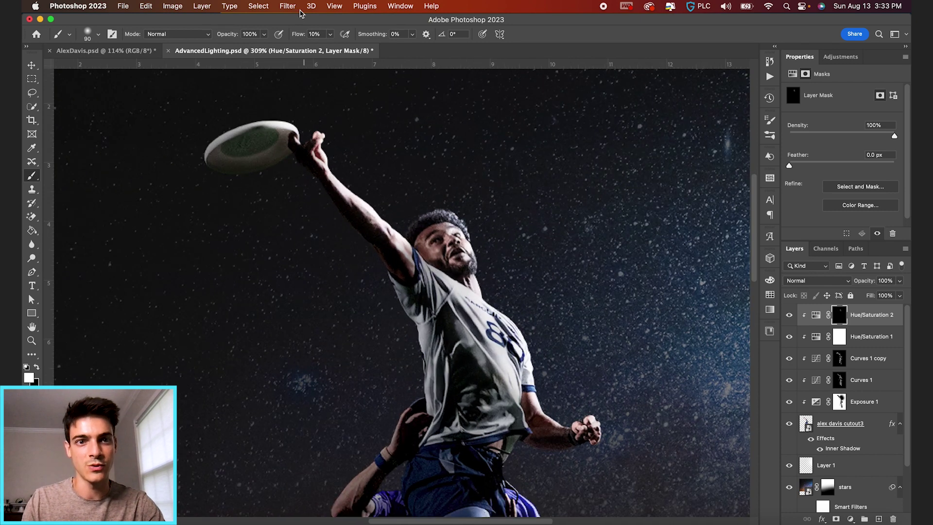
left_click_drag(295, 35, 414, 36)
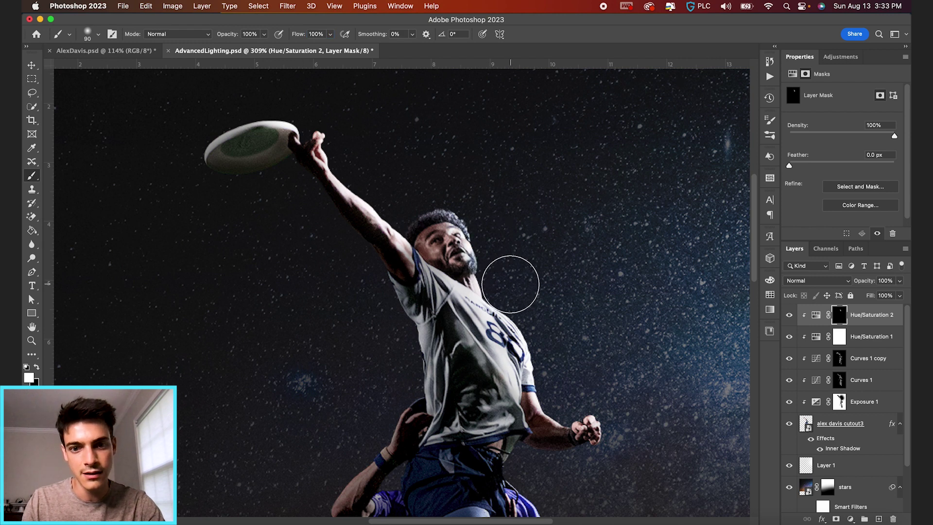
left_click_drag(539, 321, 567, 405)
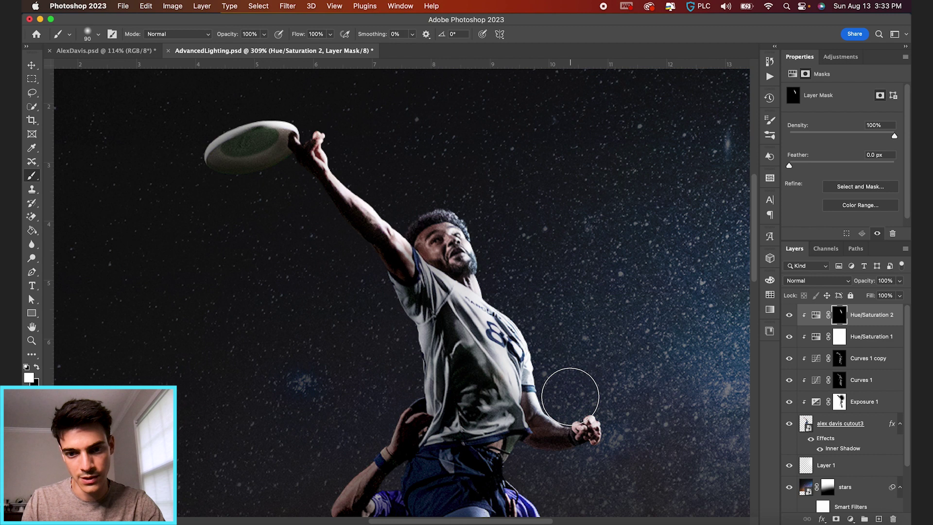
- Paint the blue edge glow along the shorts and leg with a larger white brush
scroll(630, 441, "down", 5)
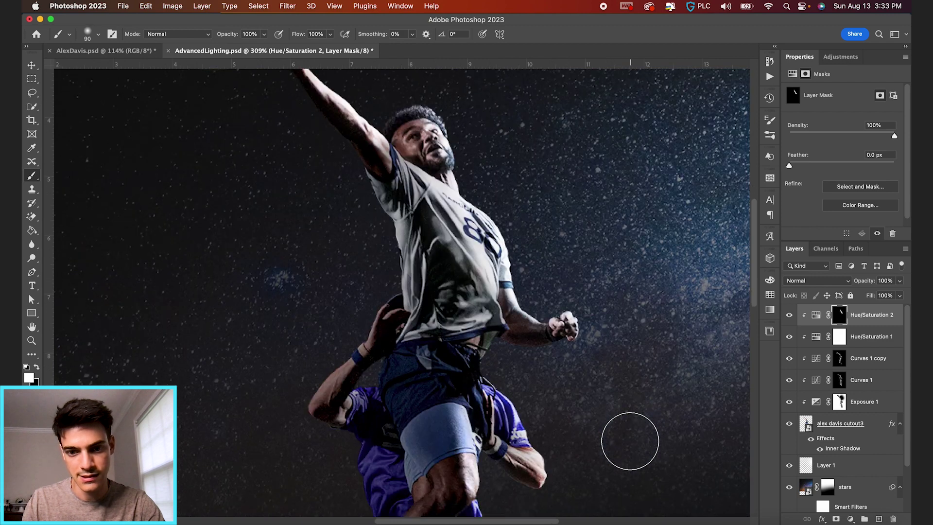
scroll(548, 416, "down", 2)
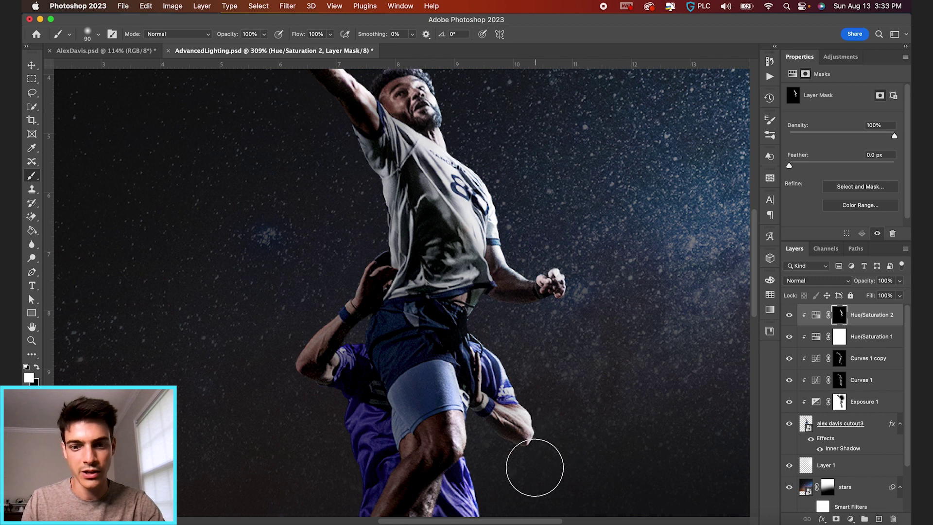
scroll(500, 468, "down", 4)
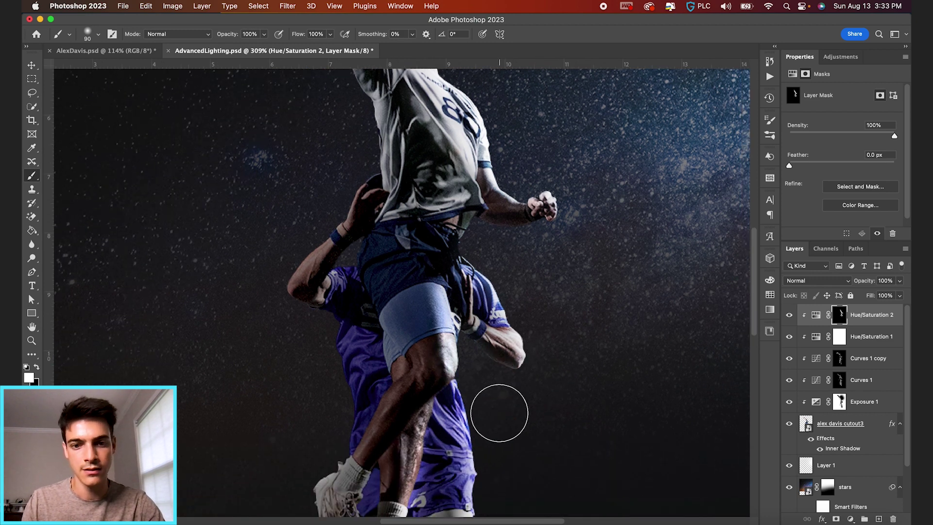
key("x")
key("bracketleft")
key("bracketleft")
key("bracketleft")
key("x")
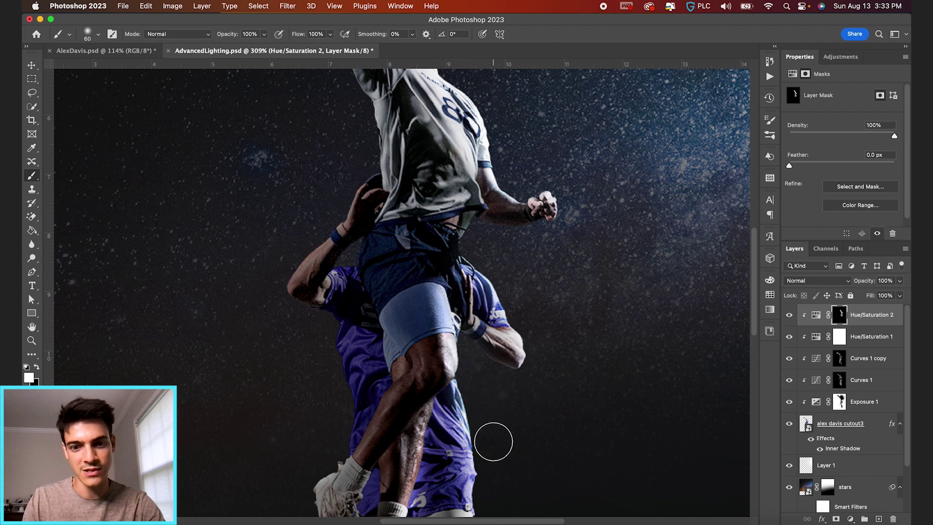
scroll(493, 439, "down", 3)
key("x")
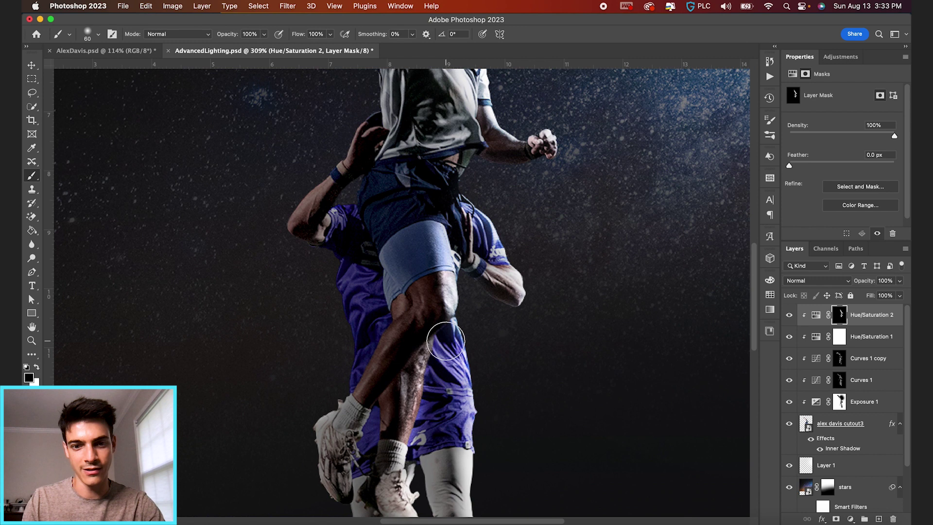
key("super+minus")
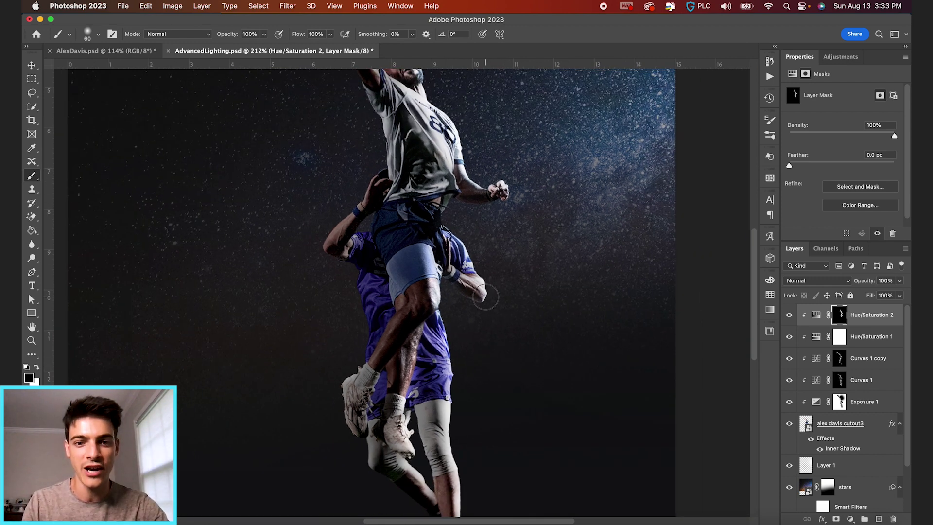
scroll(485, 297, "down", 3)
key("x")
key("bracketright")
key("bracketright")
key("bracketright")
key("bracketright")
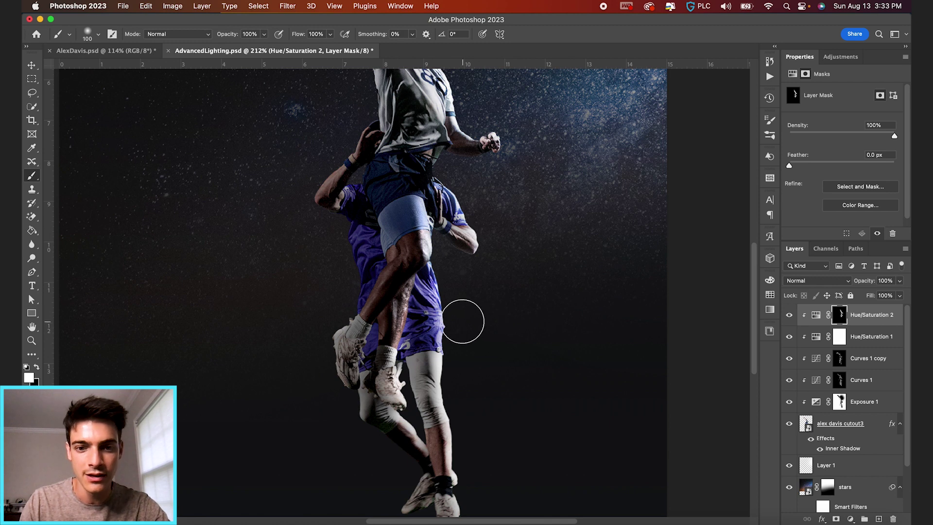
mouse_move(462, 321)
left_mouse_down()
mouse_move(463, 408)
mouse_move(477, 458)
left_mouse_up()
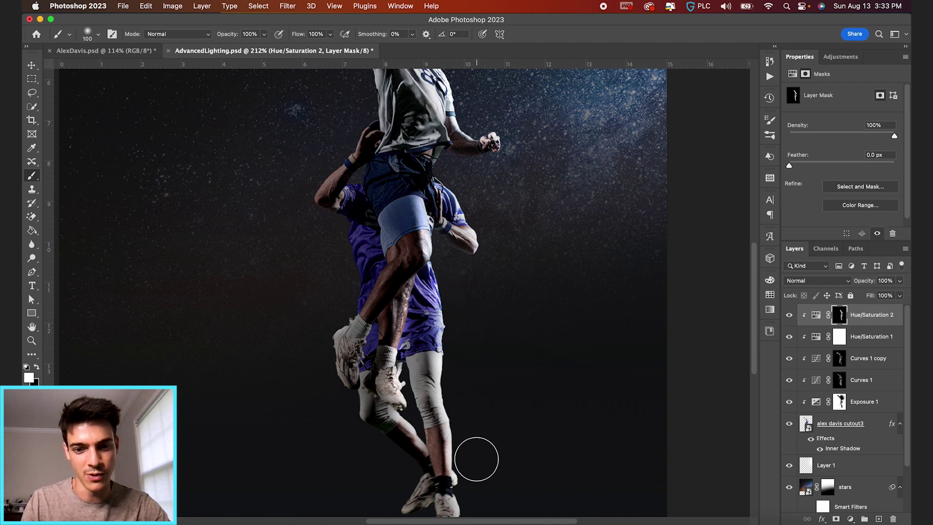
- Return to the Move tool and fit the whole image on screen
scroll(476, 458, "up", 6)
scroll(474, 256, "up", 2)
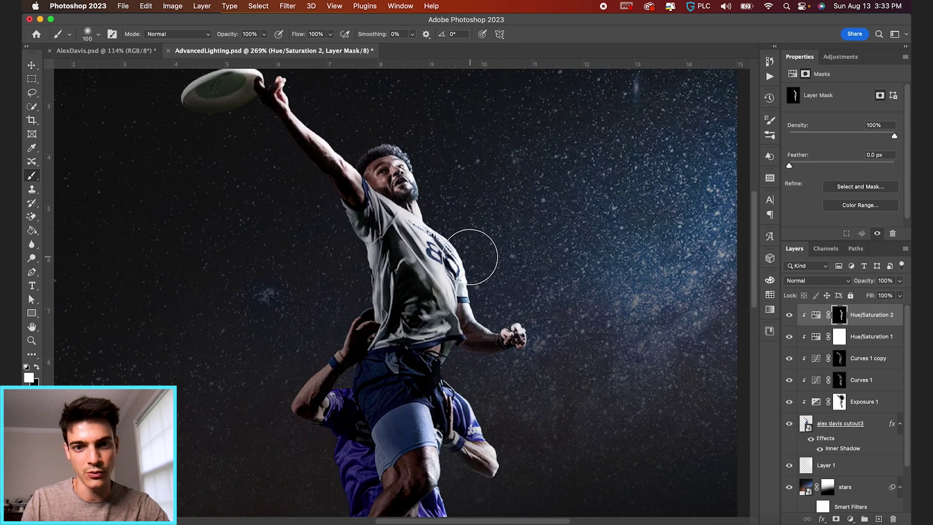
scroll(444, 221, "down", 4)
key("x")
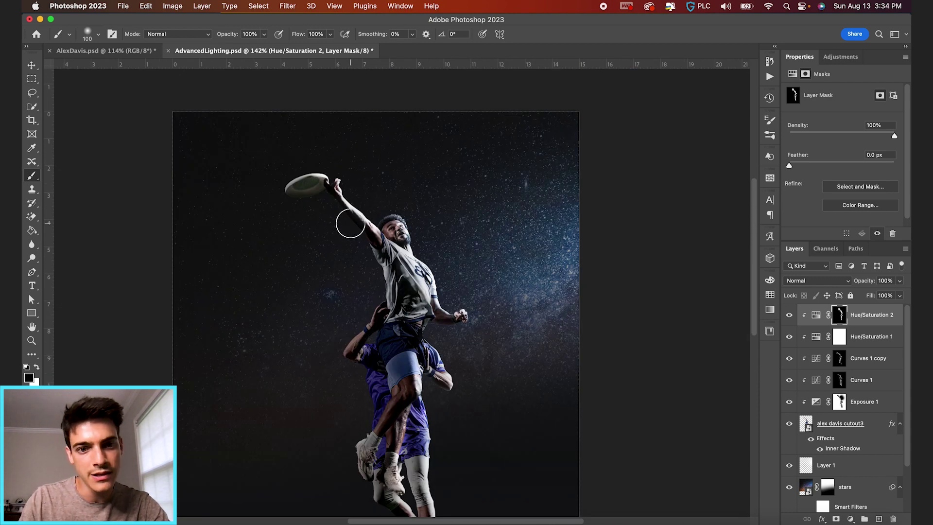
key("x")
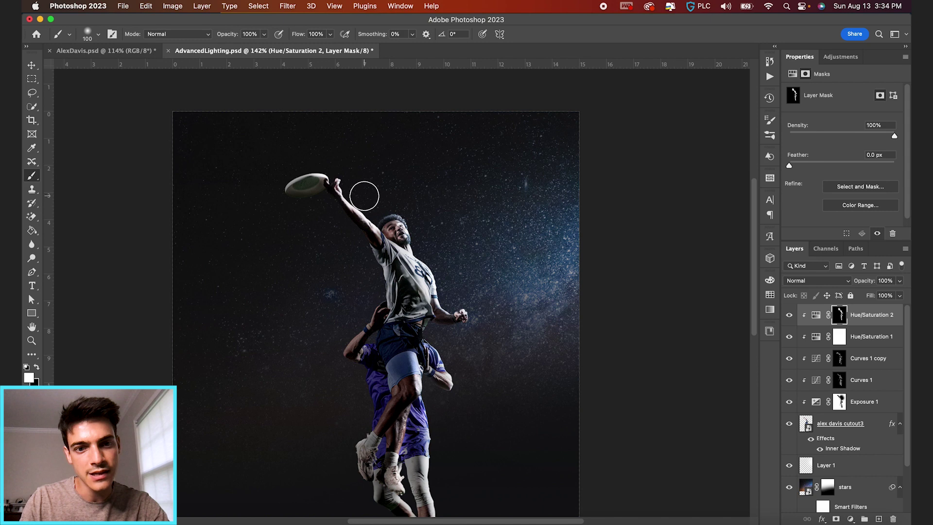
key("v")
key("super+0")
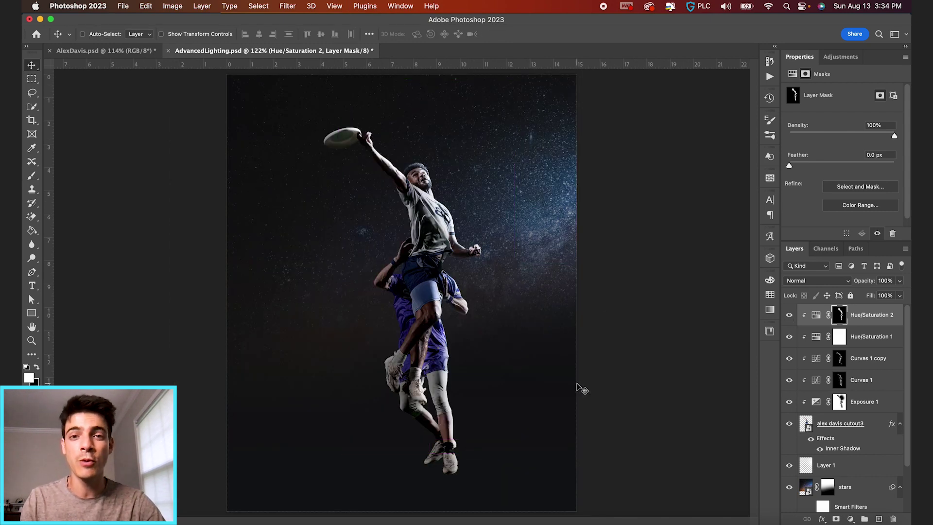
left_click_drag(809, 426, 810, 314)
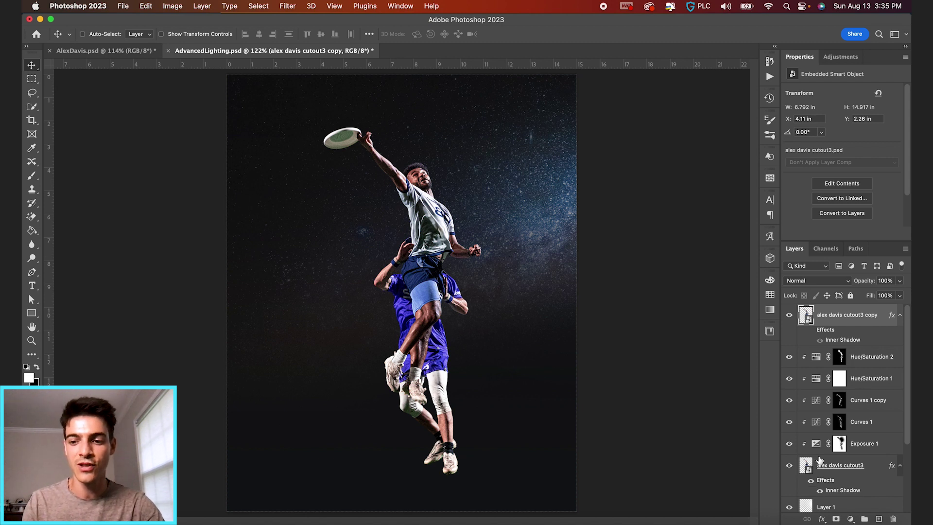
scroll(820, 459, "down", 3)
left_click(789, 452)
left_click(789, 452)
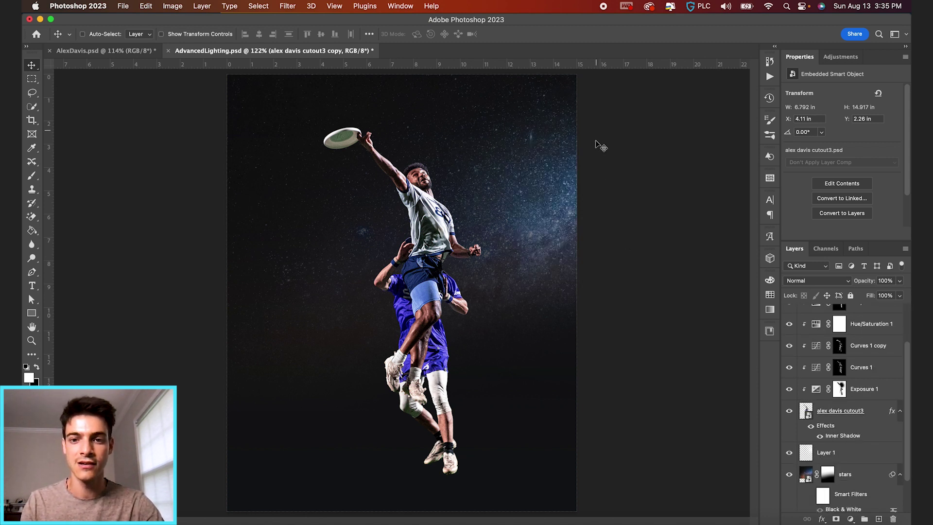
scroll(824, 429, "up", 3)
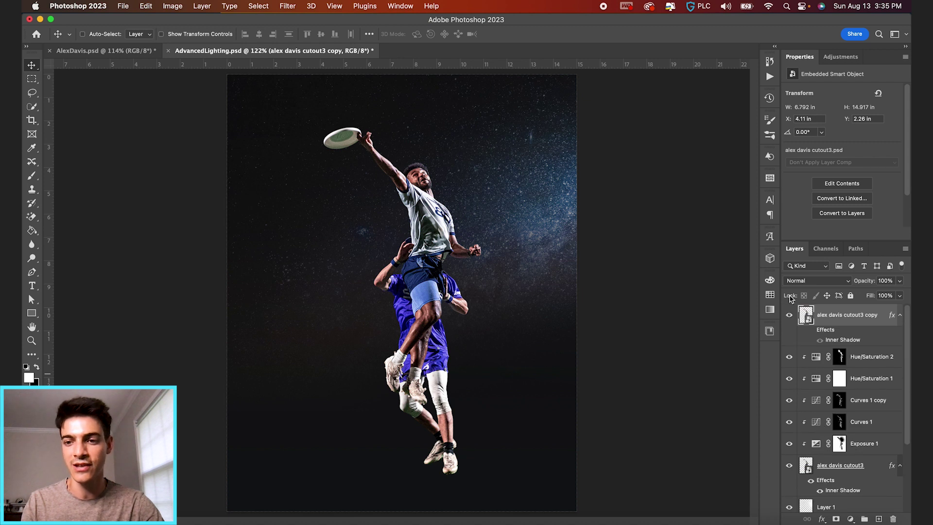
left_click(789, 317)
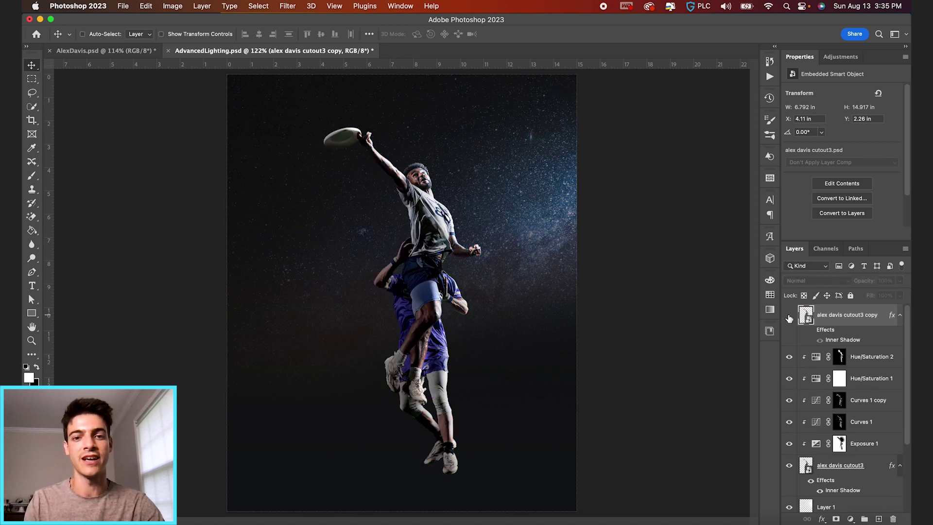
left_click(789, 317)
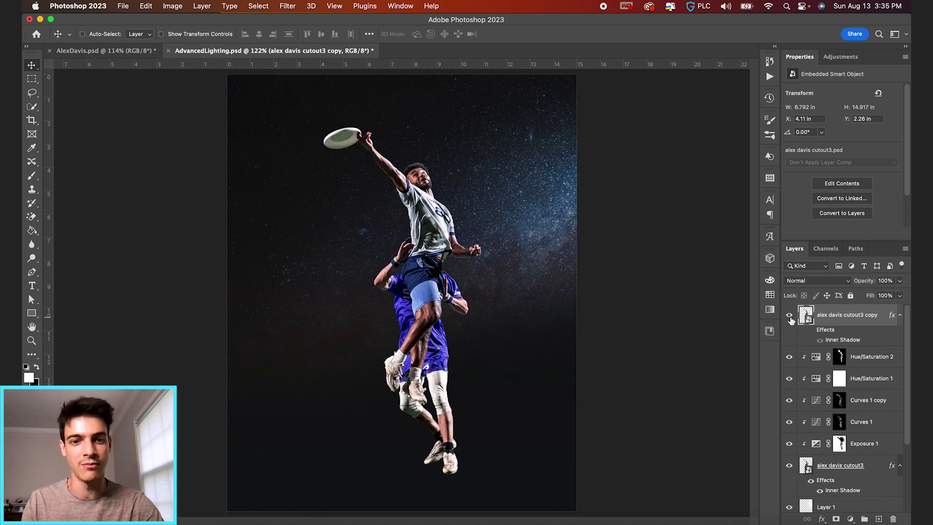
left_click(789, 316)
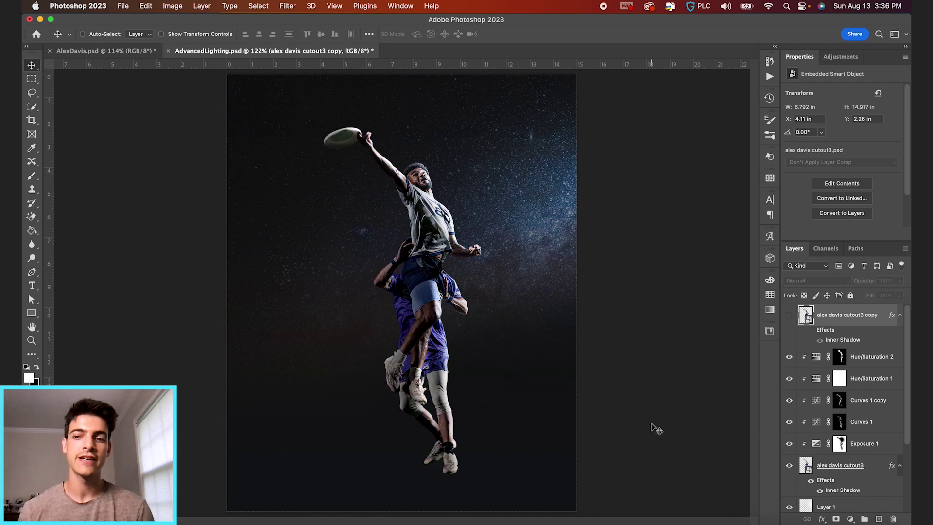